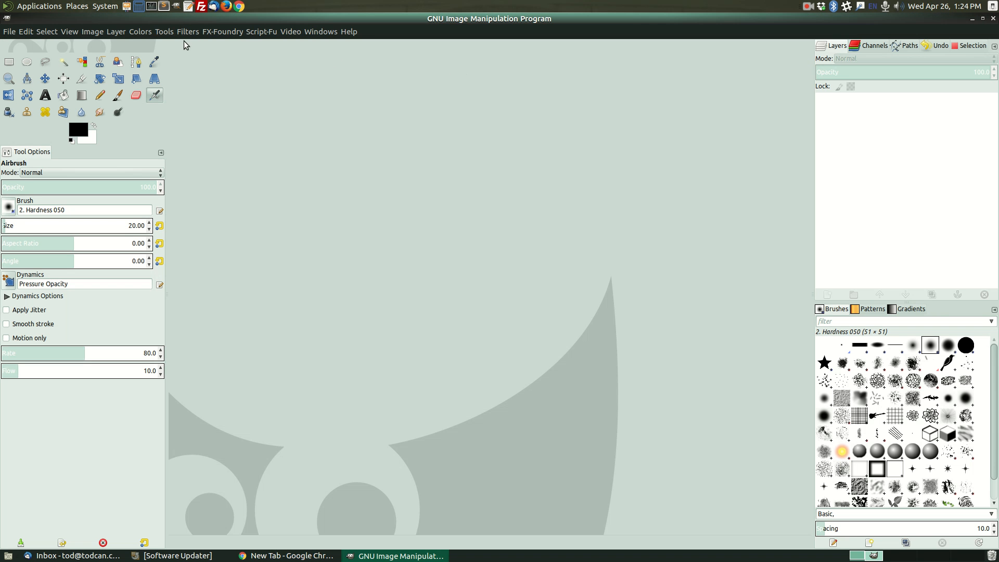
Turn off single-window mode and reposition the separate toolbox and main image window.
{"action": "left_click", "coordinate": [312, 32]}
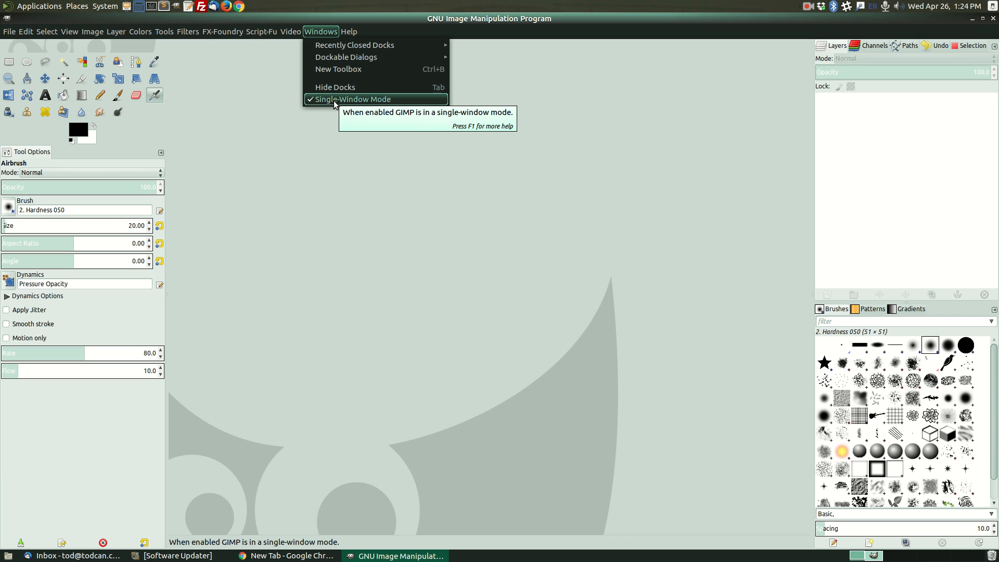
{"action": "left_click", "coordinate": [353, 99]}
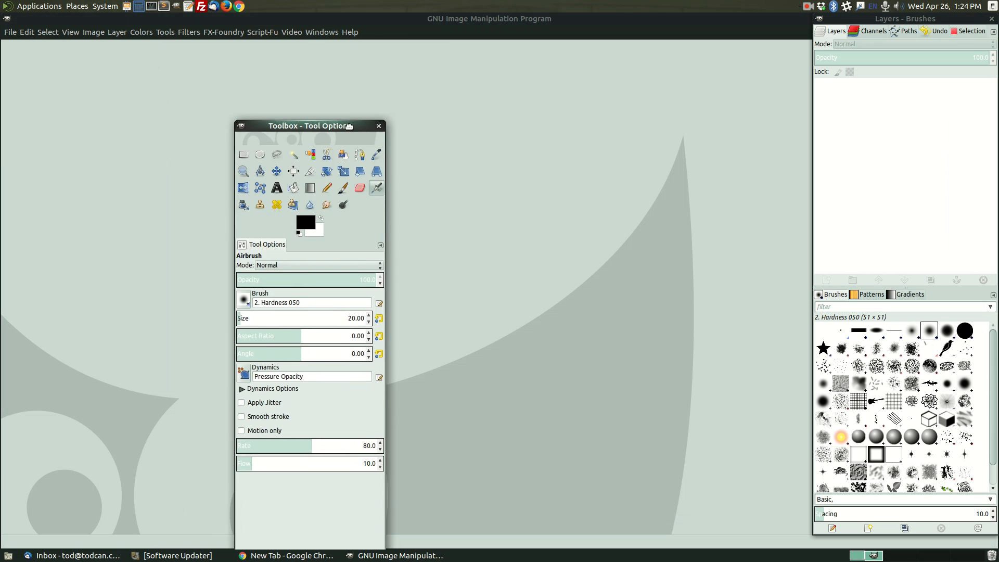
{"action": "left_click_drag", "start_coordinate": [357, 151], "coordinate": [397, 82]}
{"action": "left_click_drag", "start_coordinate": [666, 22], "coordinate": [723, 60]}
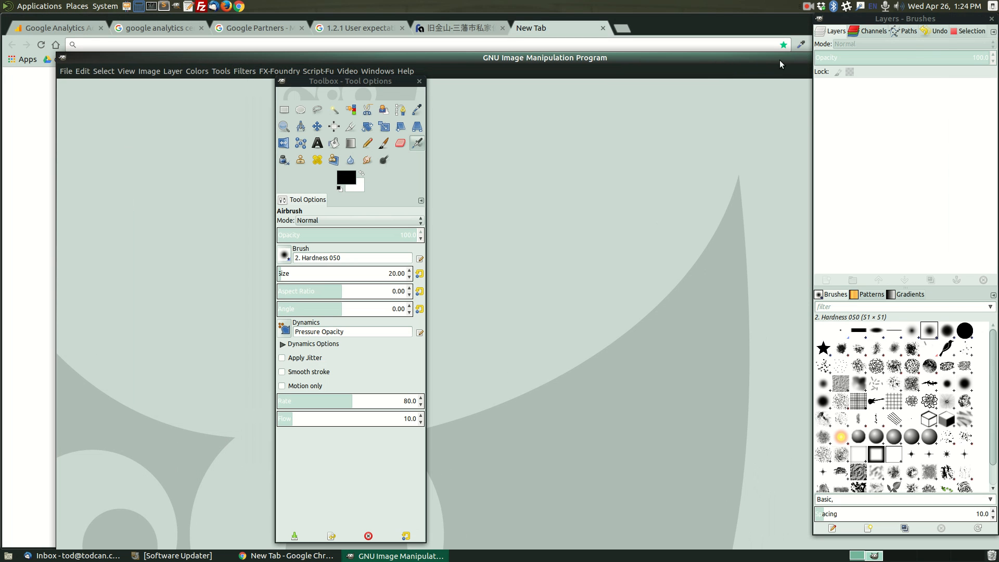
{"action": "left_click_drag", "start_coordinate": [375, 61], "coordinate": [376, 51]}
Turn single-window mode back on and maximize the main window.
{"action": "left_click", "coordinate": [379, 60]}
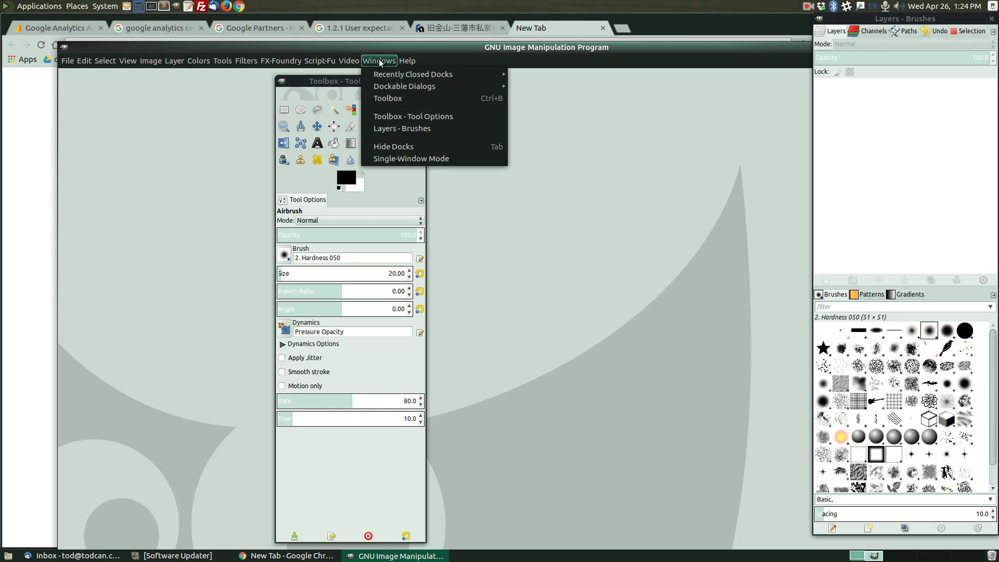
{"action": "left_click", "coordinate": [390, 160]}
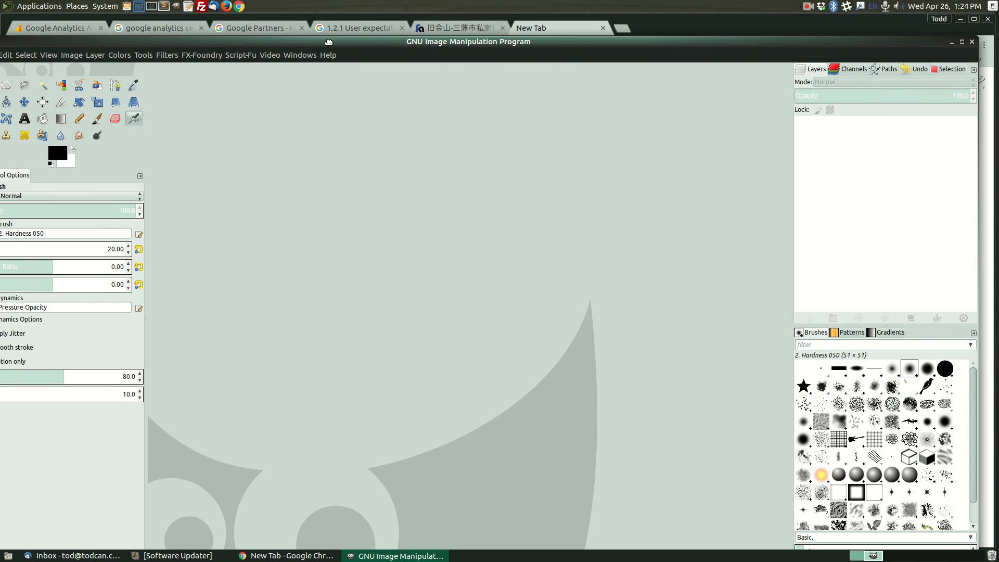
{"action": "left_click", "coordinate": [963, 41]}
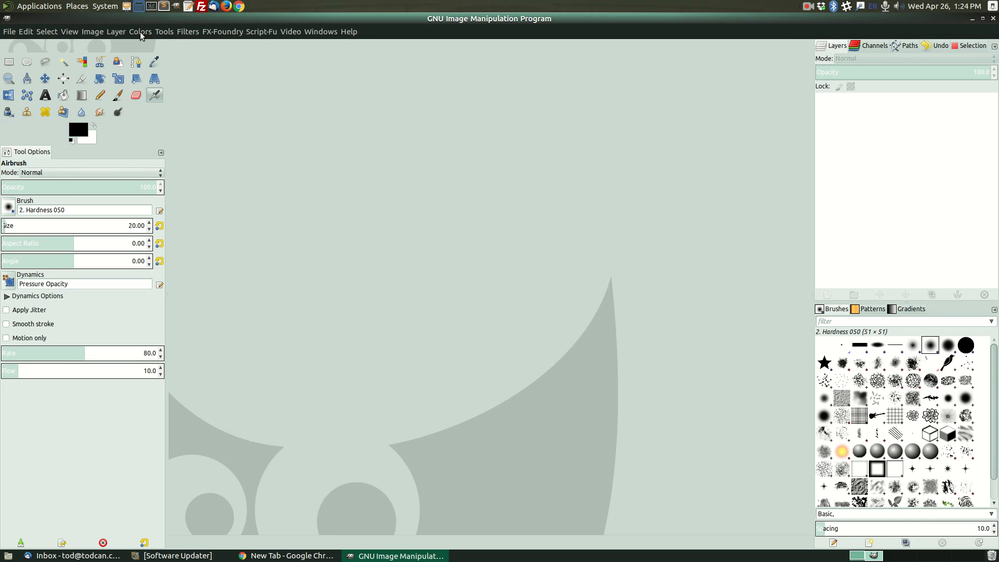
Open the recently used images crowd.jpg and logo.xcf.
{"action": "left_click", "coordinate": [9, 31]}
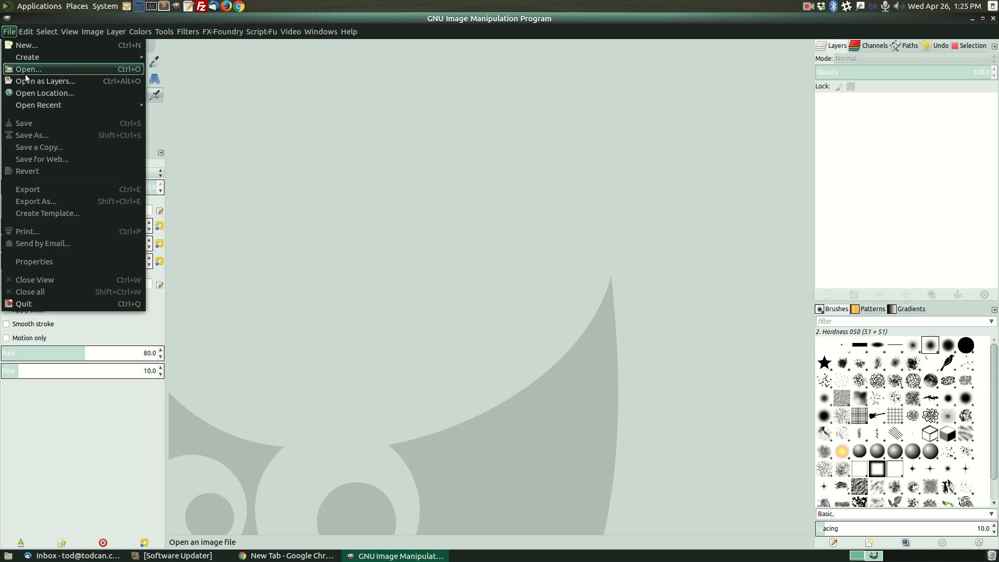
{"action": "mouse_move", "coordinate": [34, 105]}
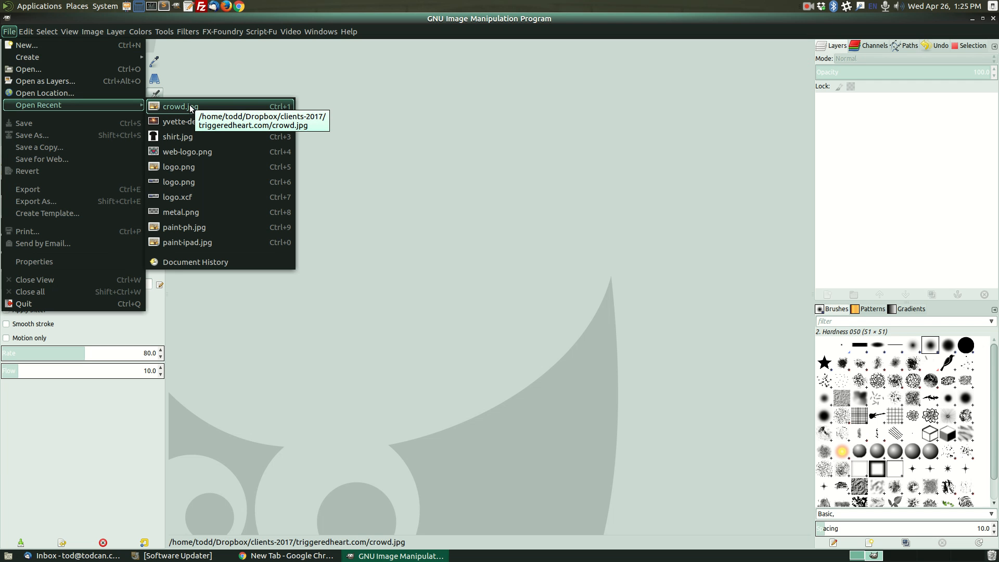
{"action": "left_click", "coordinate": [191, 107]}
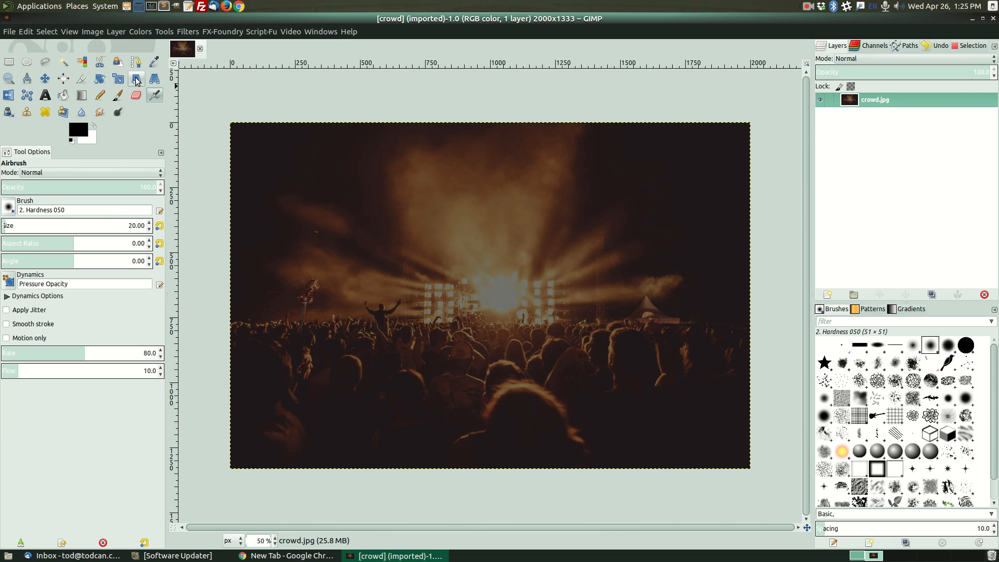
{"action": "left_click", "coordinate": [9, 33]}
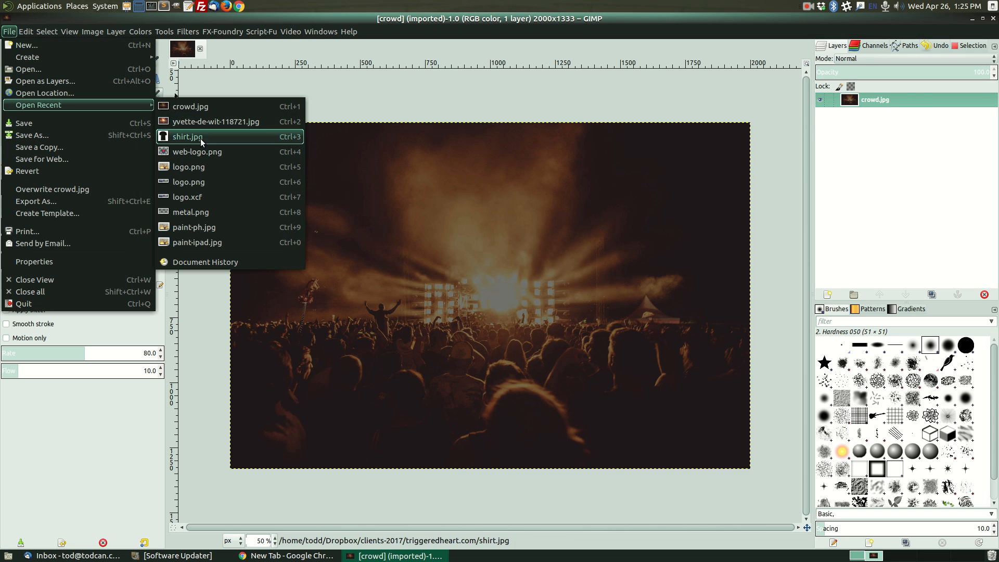
{"action": "left_click", "coordinate": [186, 199]}
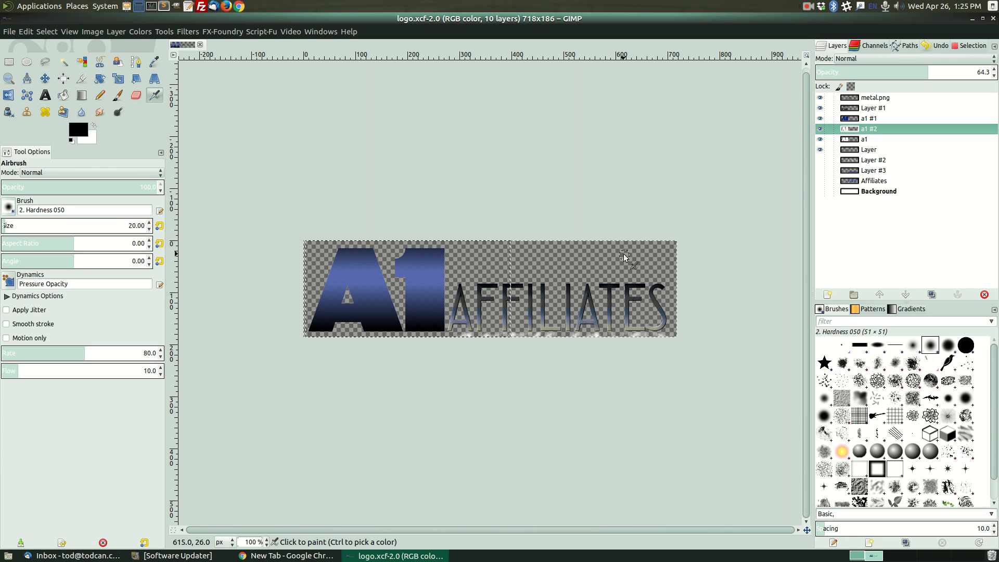
Clear the current selection with the Rectangle Select tool, and make the Background layer active and visible.
{"action": "left_click", "coordinate": [820, 191]}
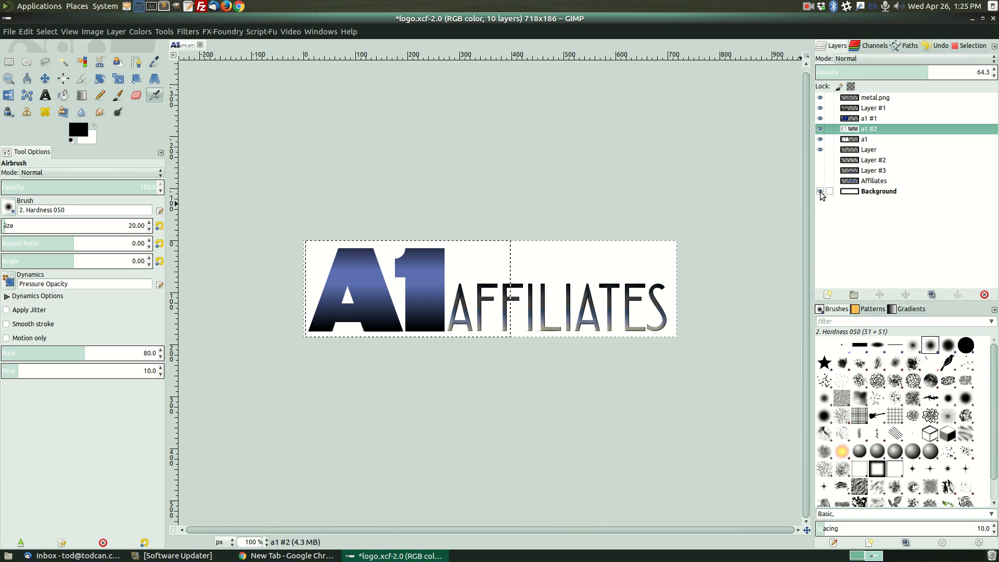
{"action": "left_click", "coordinate": [820, 192]}
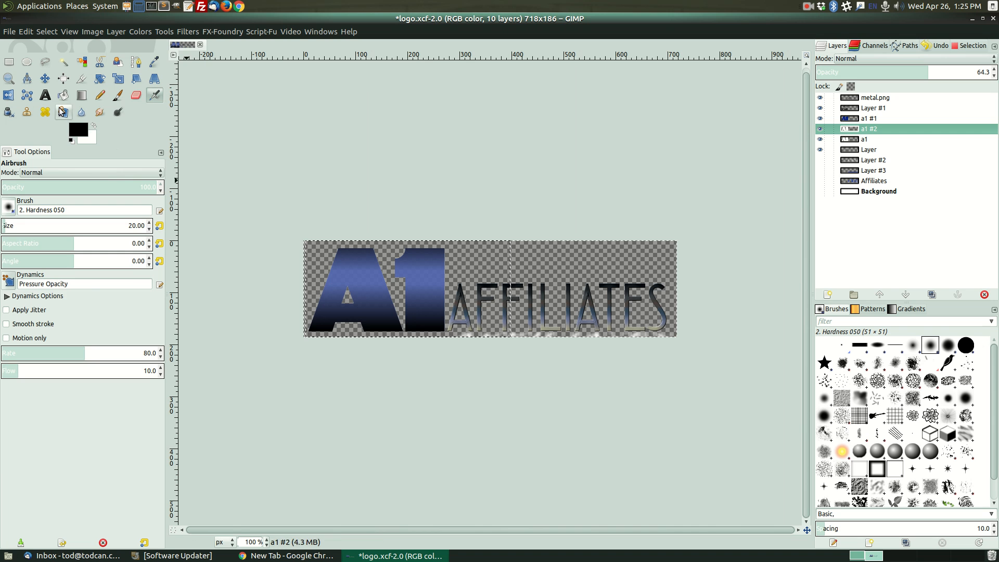
{"action": "left_click", "coordinate": [8, 63]}
{"action": "left_click", "coordinate": [329, 193]}
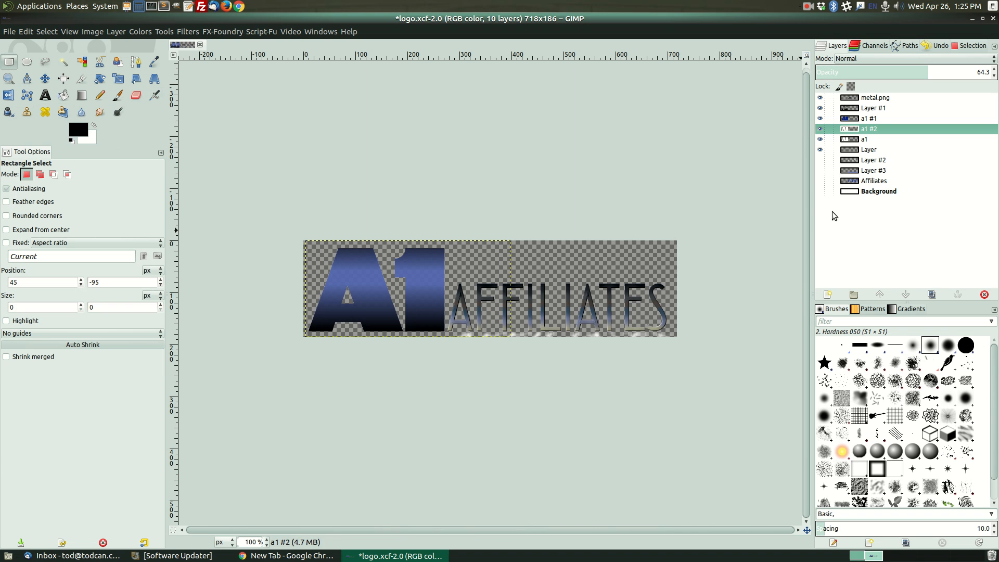
{"action": "left_click", "coordinate": [882, 194]}
{"action": "left_click", "coordinate": [820, 192]}
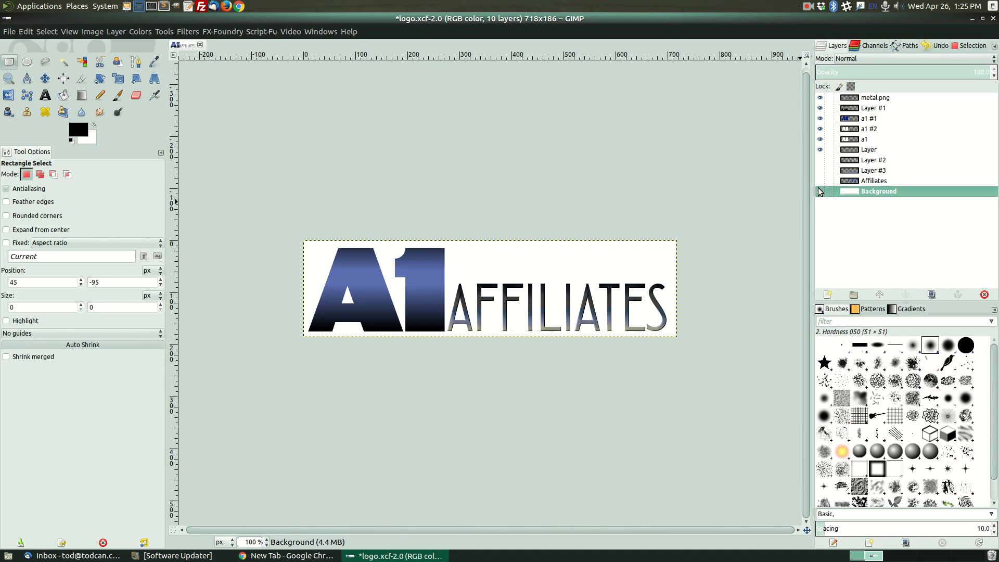
Hide the a1 and a1 #2 layers, and toggle the a1 #1, Layer #1 and metal.png layers off and on again.
{"action": "left_click", "coordinate": [820, 139]}
{"action": "left_click", "coordinate": [820, 120]}
{"action": "left_click", "coordinate": [820, 119]}
{"action": "left_click", "coordinate": [820, 108]}
{"action": "left_click", "coordinate": [820, 109]}
{"action": "left_click", "coordinate": [820, 98]}
{"action": "left_click", "coordinate": [820, 99]}
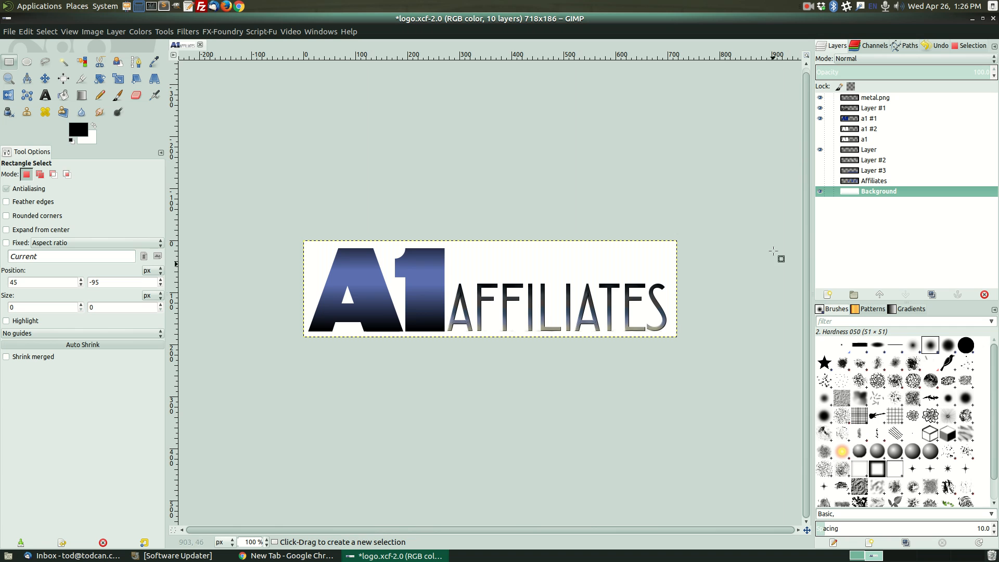
Toggle the Background layer's visibility and leave it hidden to give the logo a transparent background.
{"action": "left_click", "coordinate": [820, 192]}
{"action": "left_click", "coordinate": [17, 34]}
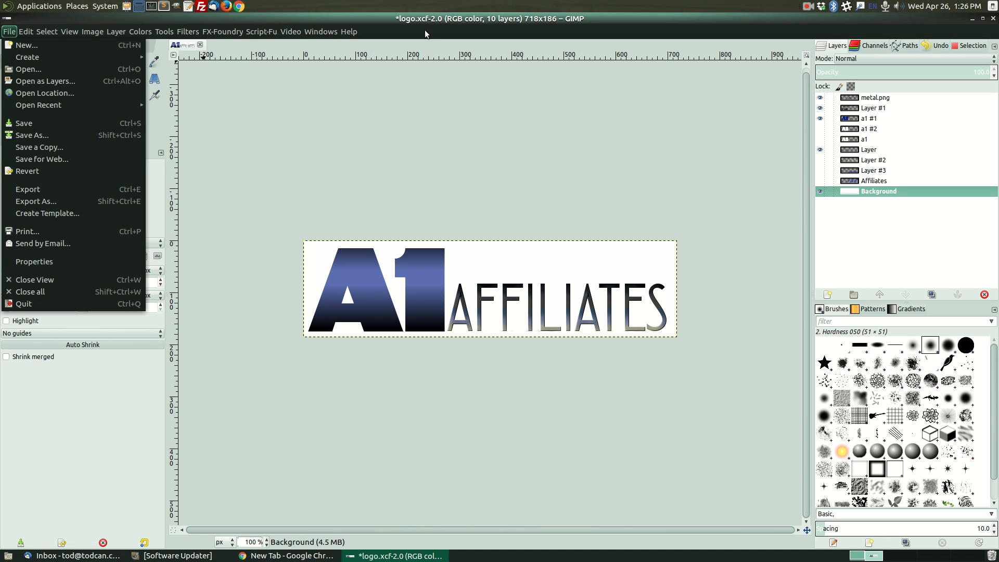
{"action": "left_click", "coordinate": [445, 169]}
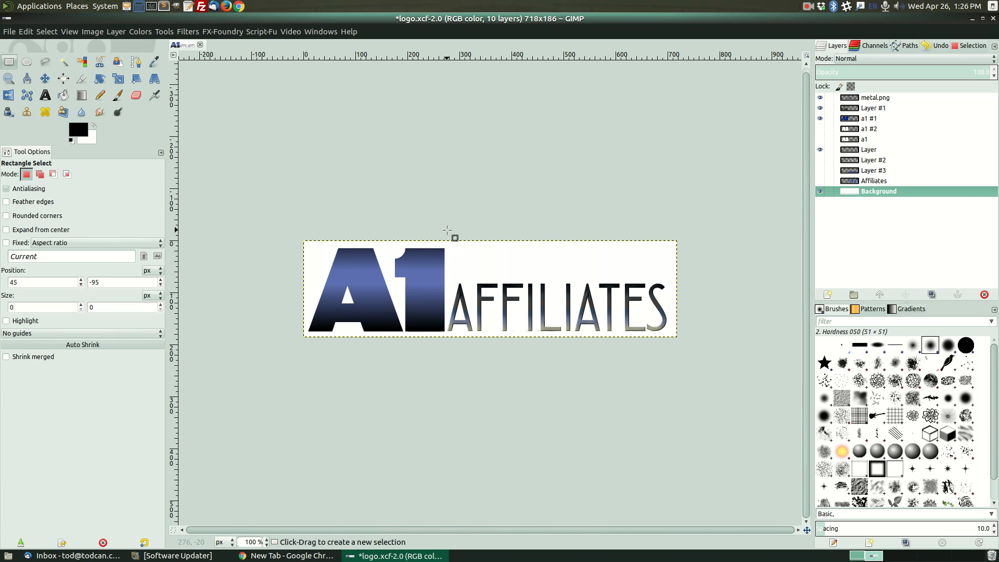
{"action": "left_click", "coordinate": [820, 192]}
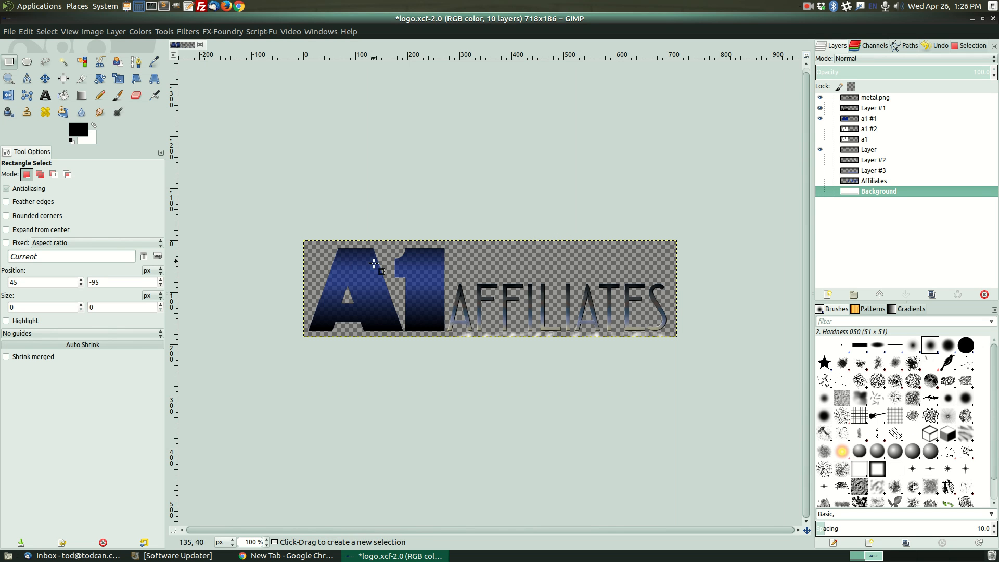
{"action": "left_click", "coordinate": [819, 192]}
{"action": "left_click", "coordinate": [819, 192]}
{"action": "left_click", "coordinate": [11, 32]}
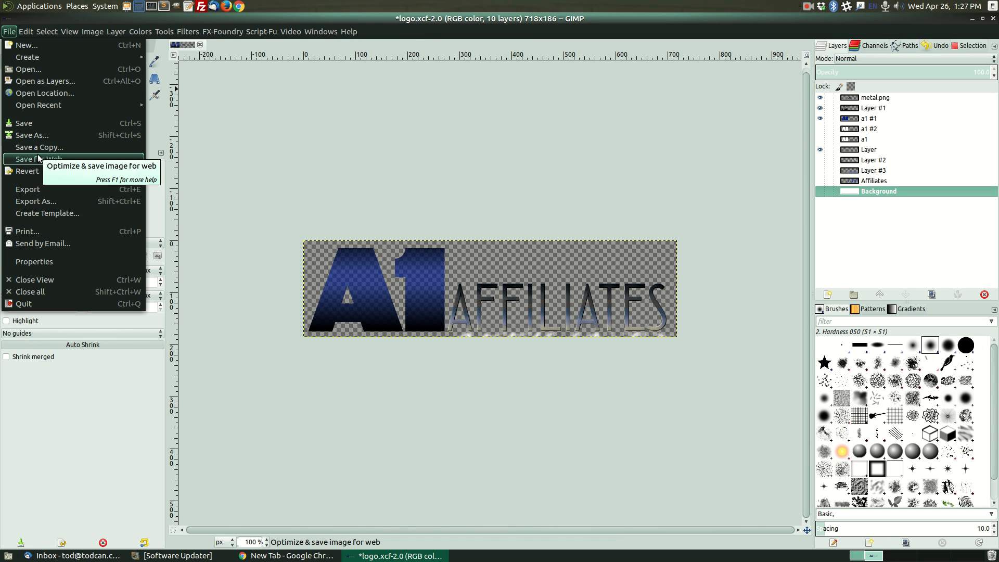
{"action": "left_click", "coordinate": [30, 190]}
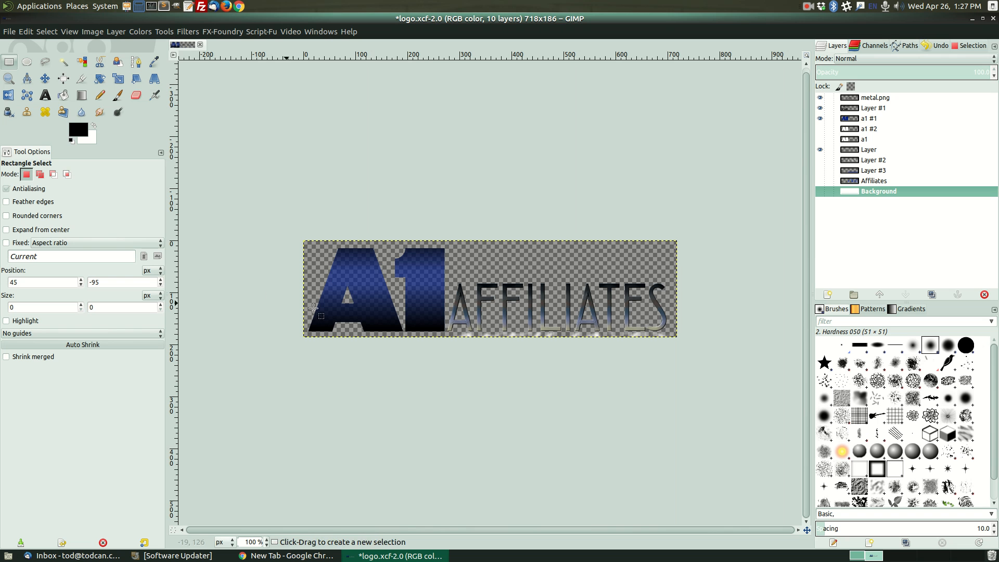
Open the recently used image crowd.jpg alongside the logo.
{"action": "left_click", "coordinate": [9, 32]}
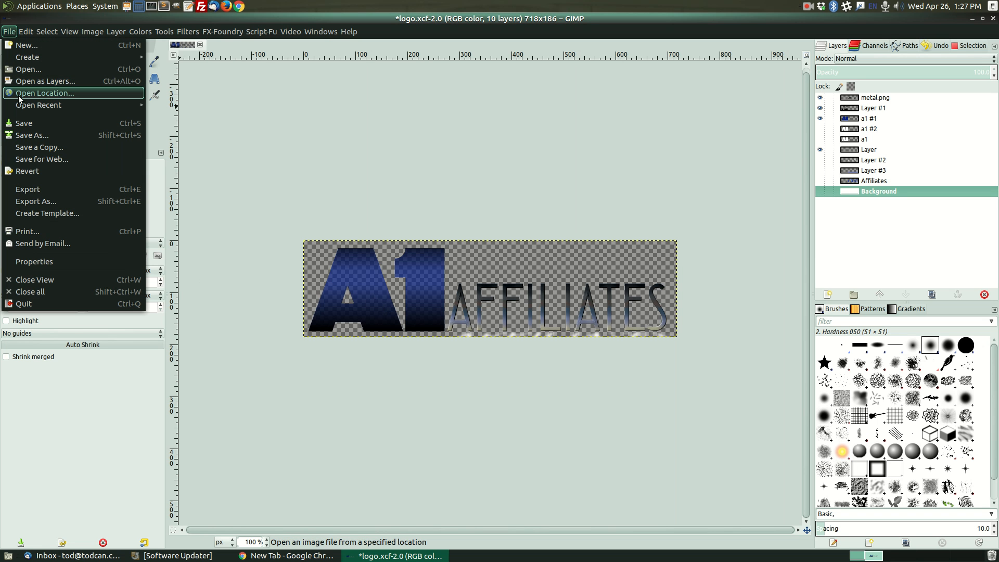
{"action": "mouse_move", "coordinate": [31, 105]}
{"action": "left_click", "coordinate": [162, 120]}
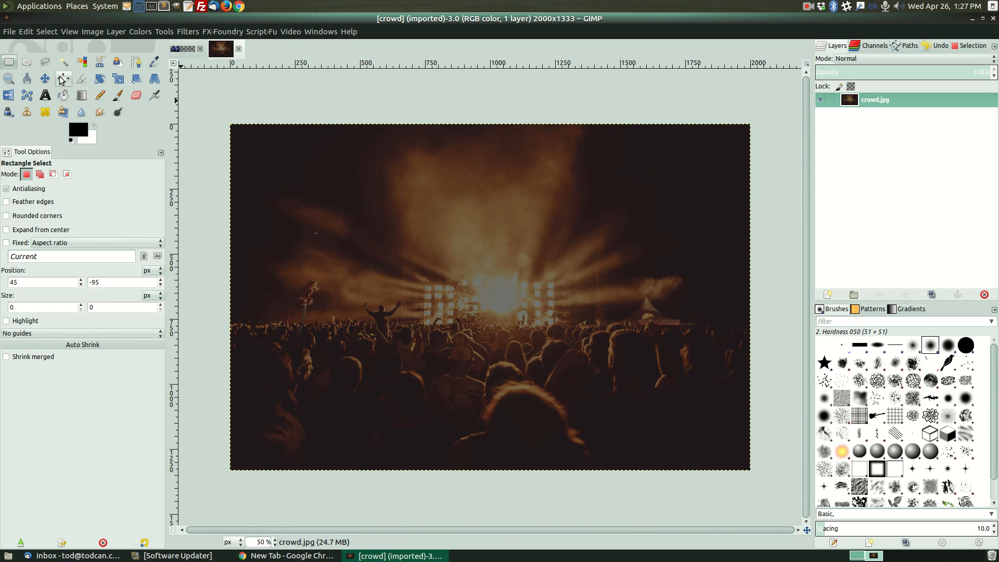
Start exporting the crowd image as crowd2.jpg in the triggeredheart.com folder, bringing up the JPEG options.
{"action": "left_click", "coordinate": [9, 31]}
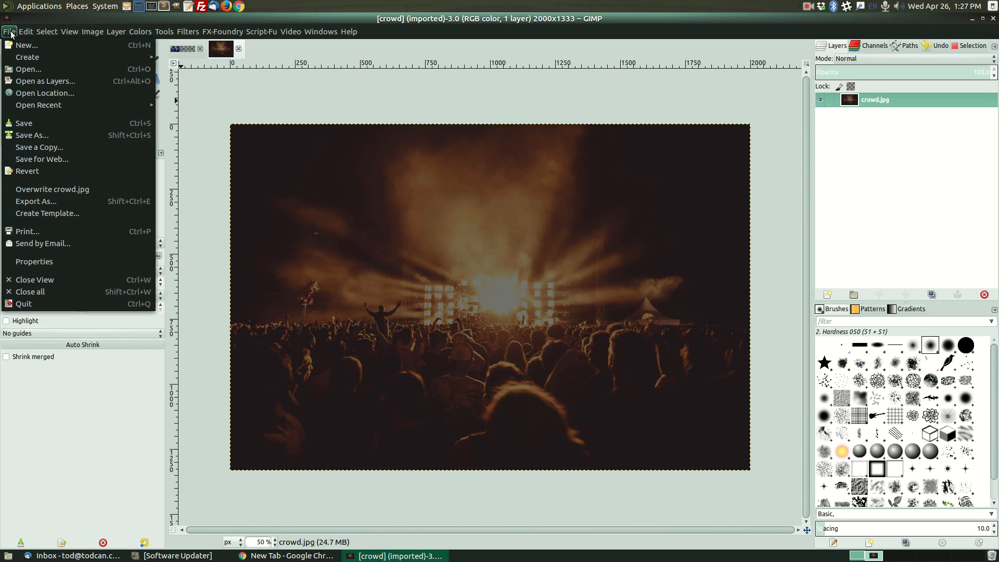
{"action": "left_click", "coordinate": [25, 191]}
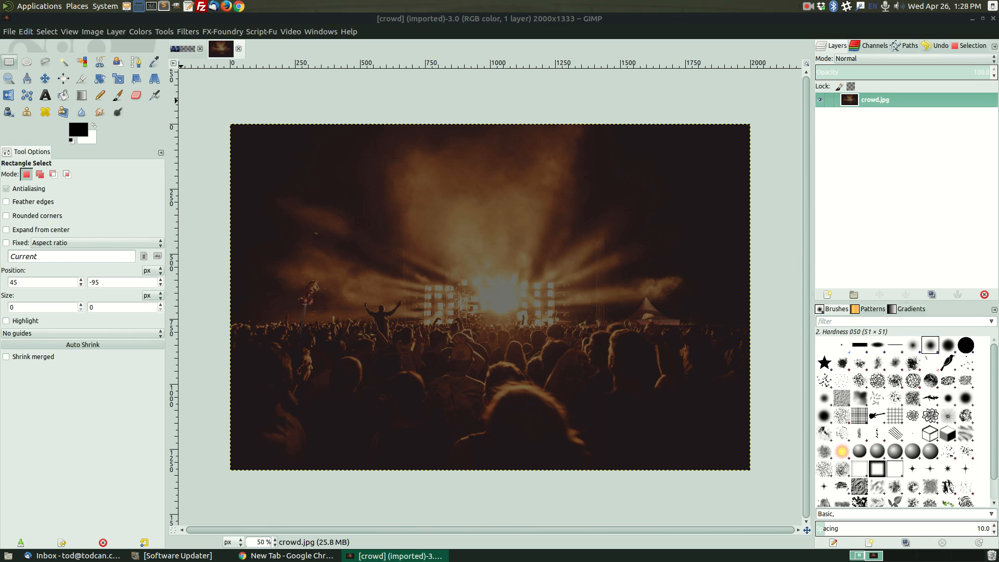
{"action": "key", "text": "ctrl+shift+e"}
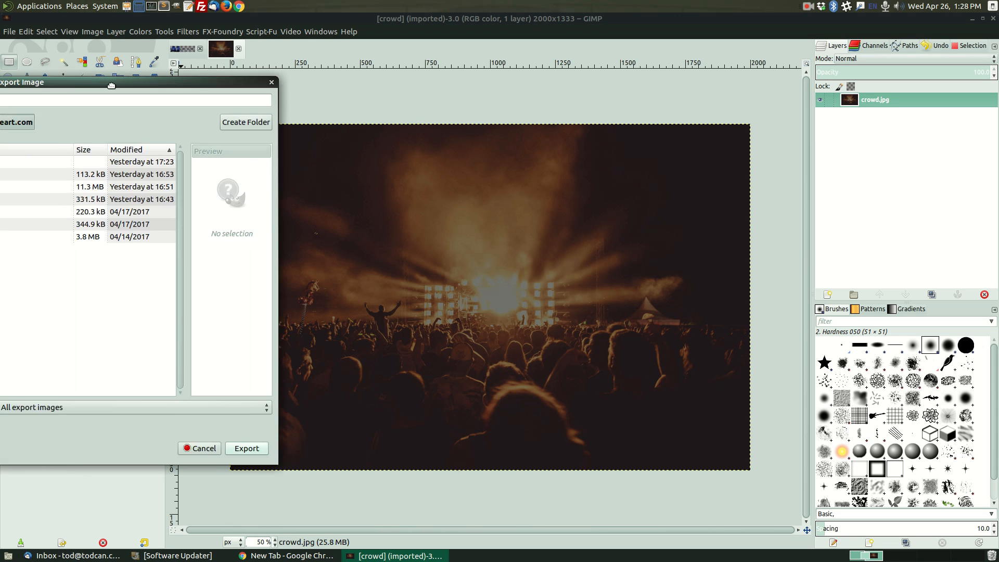
{"action": "left_click", "coordinate": [558, 454]}
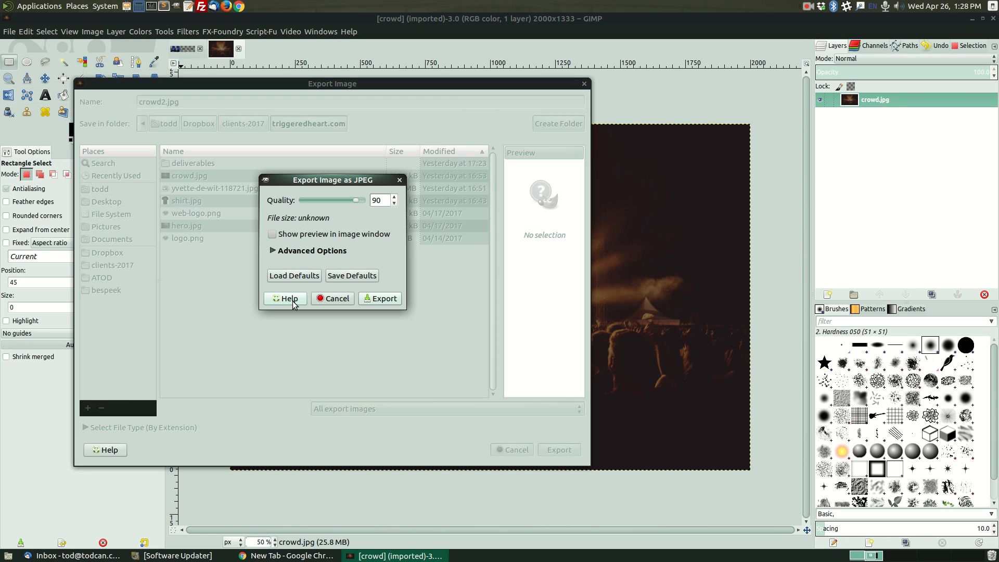
Enable the JPEG preview, compare the file size at quality 72, 100 and 92, and cancel the JPEG options.
{"action": "left_click", "coordinate": [272, 235]}
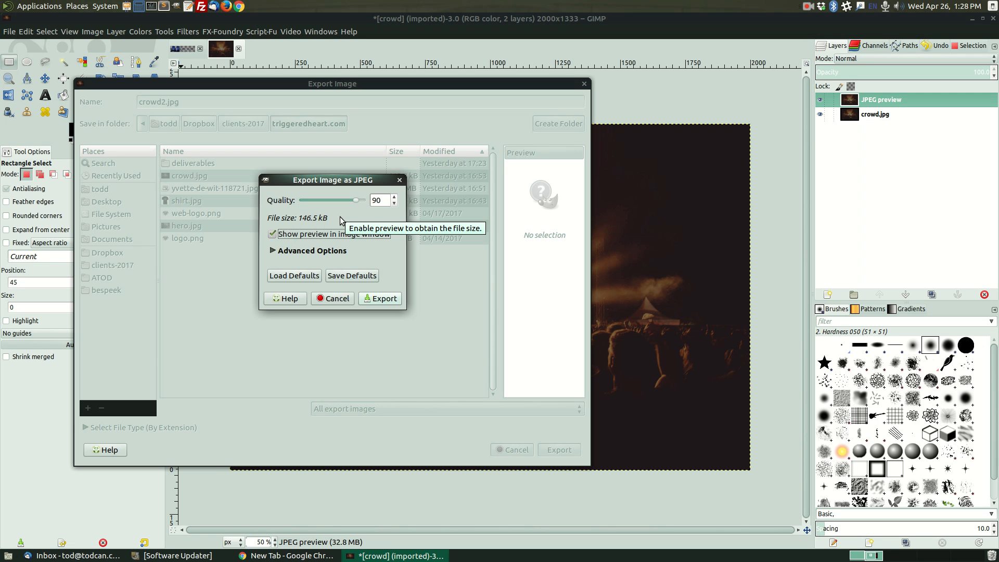
{"action": "left_click_drag", "start_coordinate": [355, 200], "coordinate": [346, 206]}
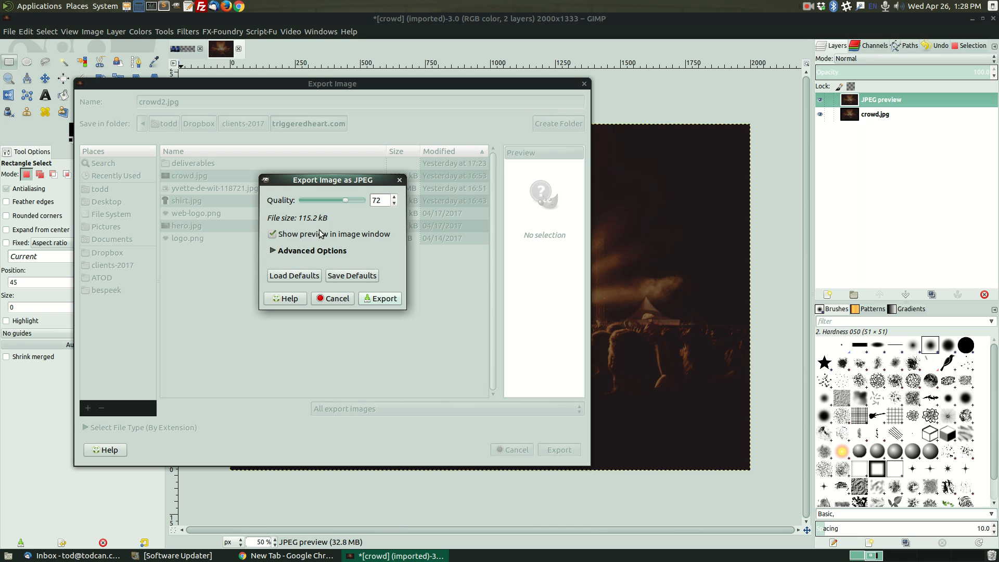
{"action": "left_click_drag", "start_coordinate": [345, 201], "coordinate": [368, 199]}
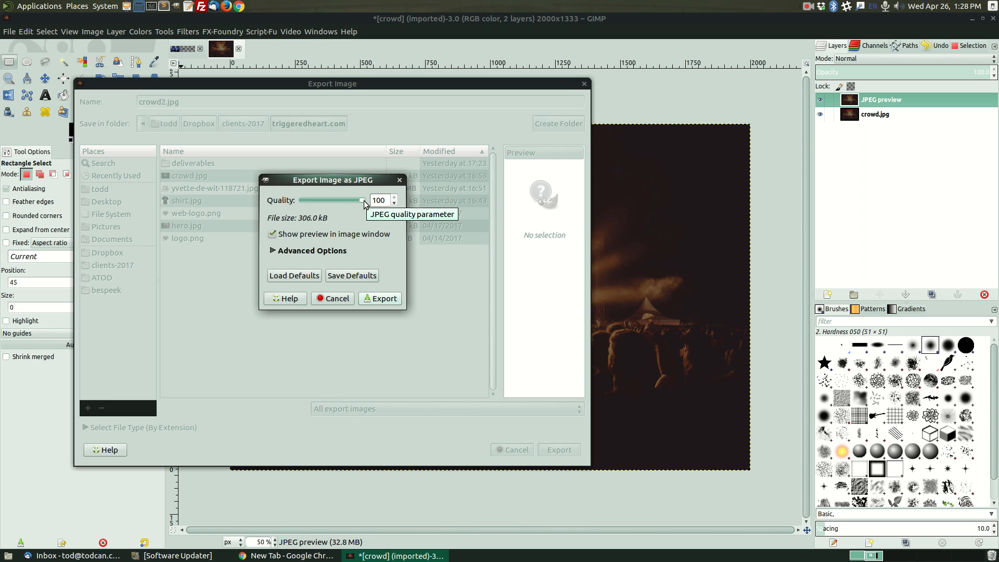
{"action": "left_click_drag", "start_coordinate": [363, 201], "coordinate": [360, 204]}
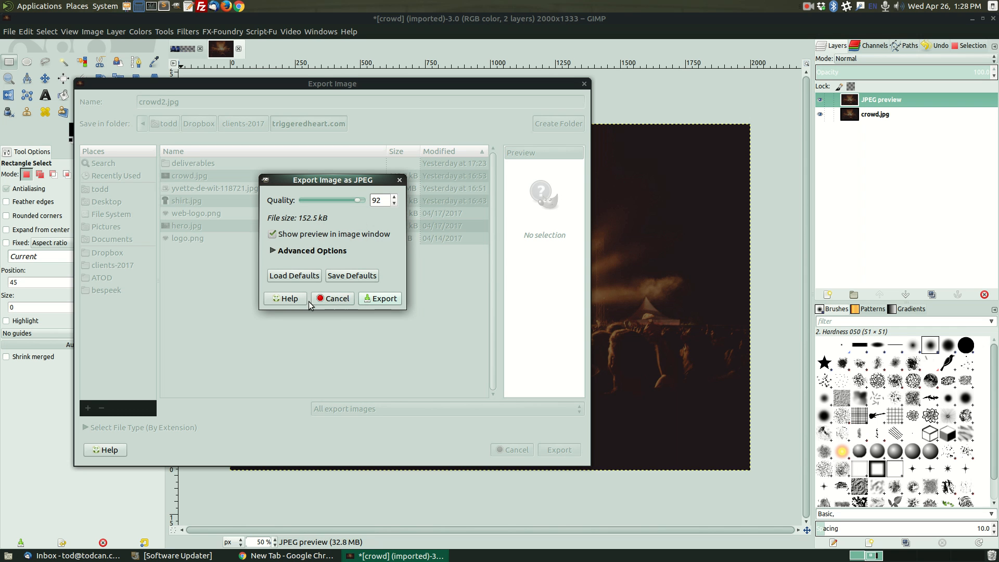
{"action": "left_click", "coordinate": [333, 298]}
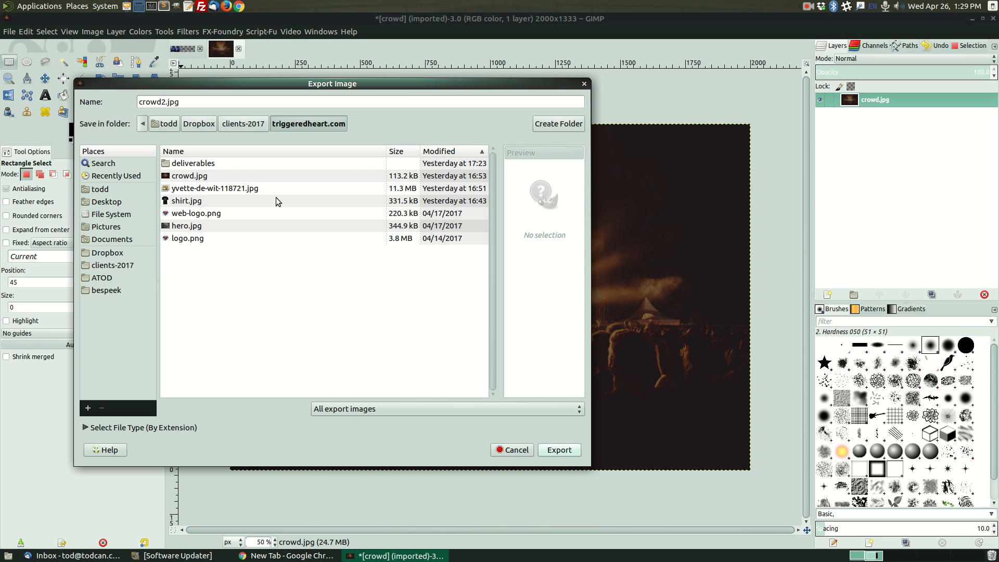
Open the 11.3 MB concert photo from the triggeredheart.com folder, converting it to the sRGB working space.
{"action": "left_click", "coordinate": [239, 190]}
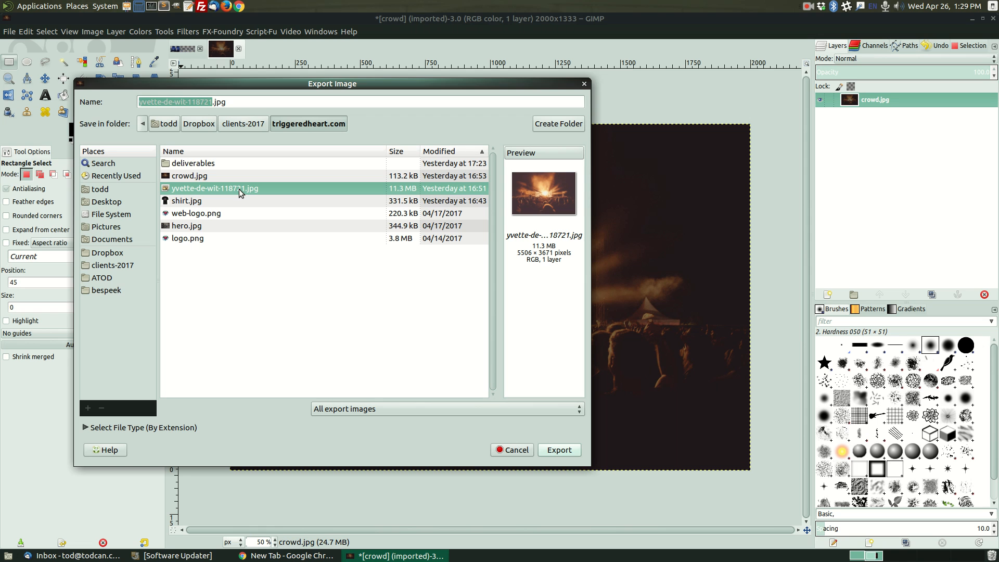
{"action": "left_click", "coordinate": [9, 32]}
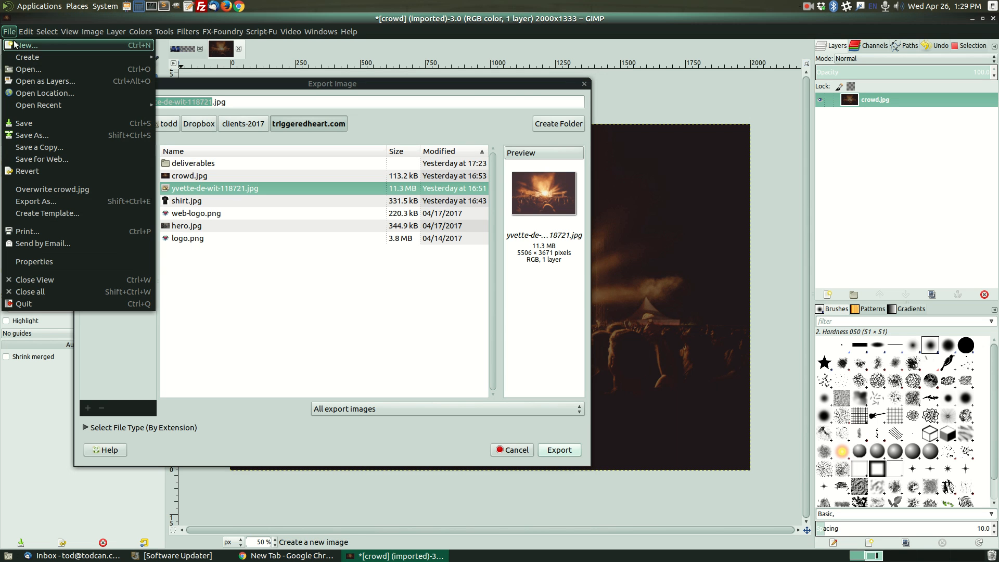
{"action": "left_click", "coordinate": [27, 71]}
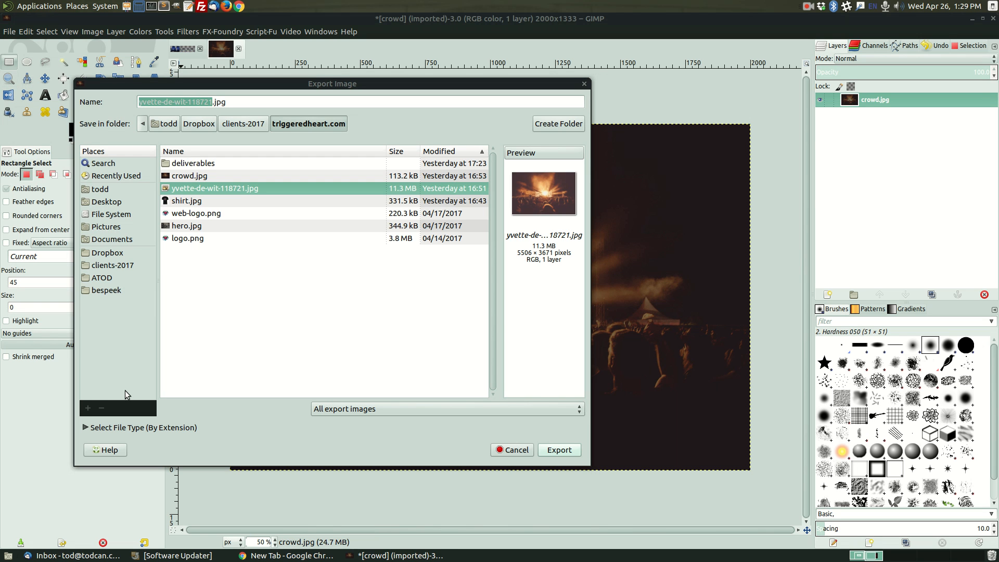
{"action": "left_click_drag", "start_coordinate": [0, 188], "coordinate": [404, 163]}
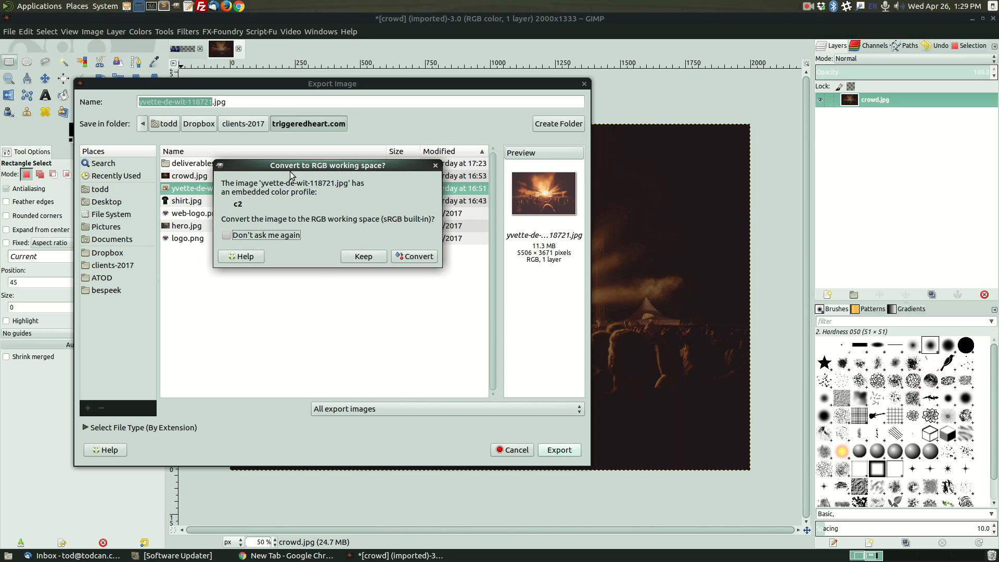
{"action": "left_click", "coordinate": [412, 255]}
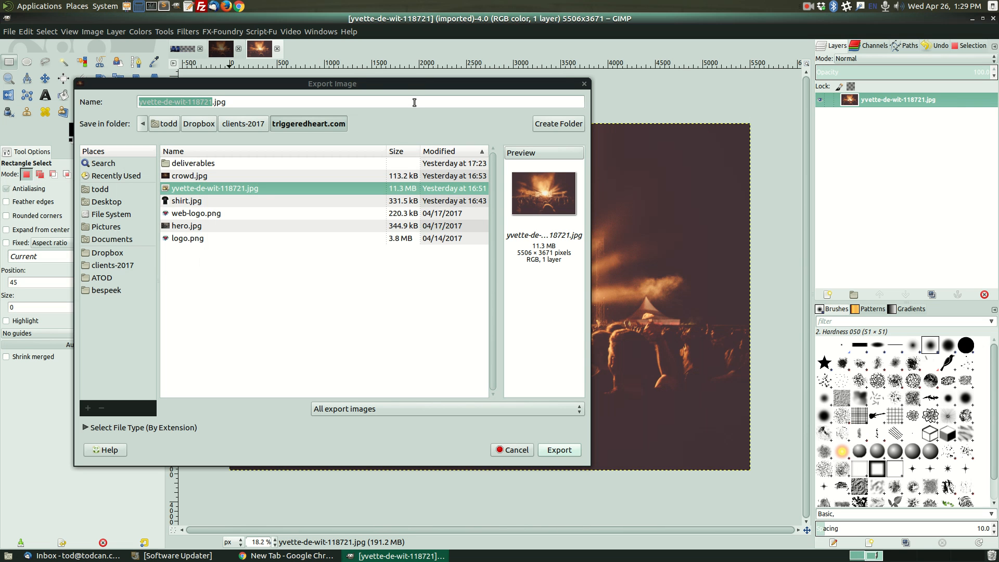
{"action": "left_click_drag", "start_coordinate": [406, 88], "coordinate": [0, 127]}
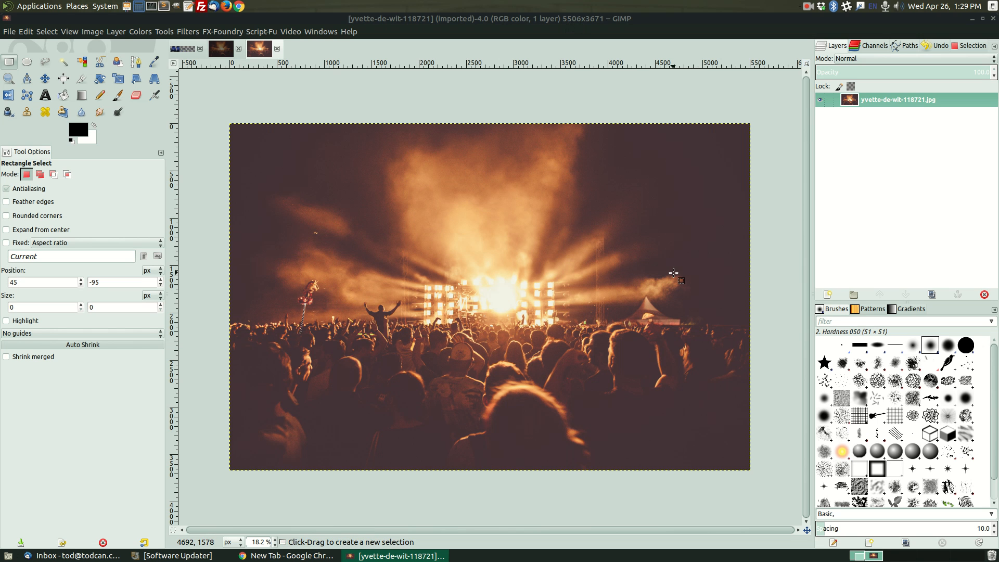
Start exporting the full-size concert photo as a JPEG, inserting "vvvvv" before the last digit of its file name.
{"action": "left_click", "coordinate": [10, 31]}
{"action": "left_click", "coordinate": [41, 202]}
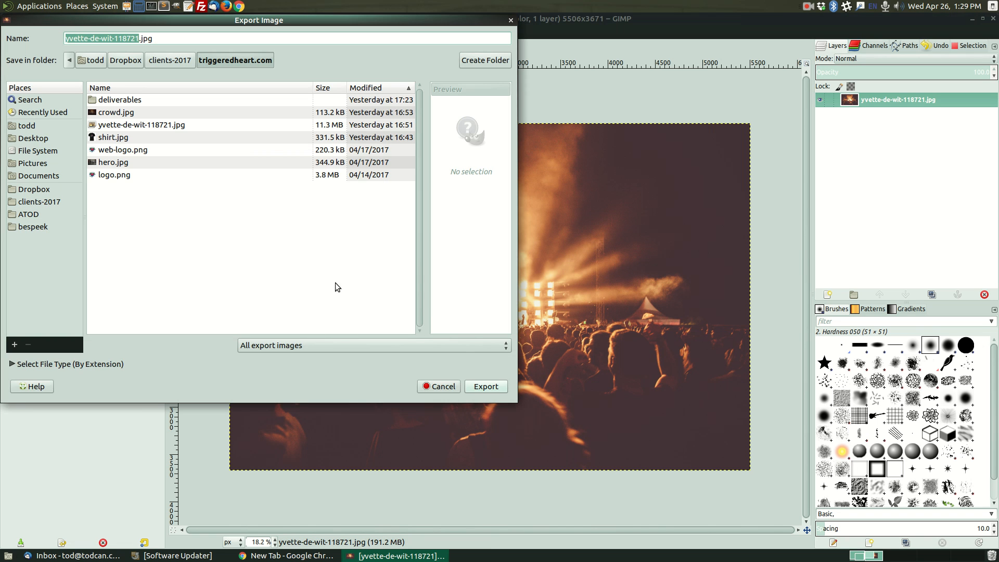
{"action": "key", "text": "shift+Left"}
{"action": "key", "text": "Right"}
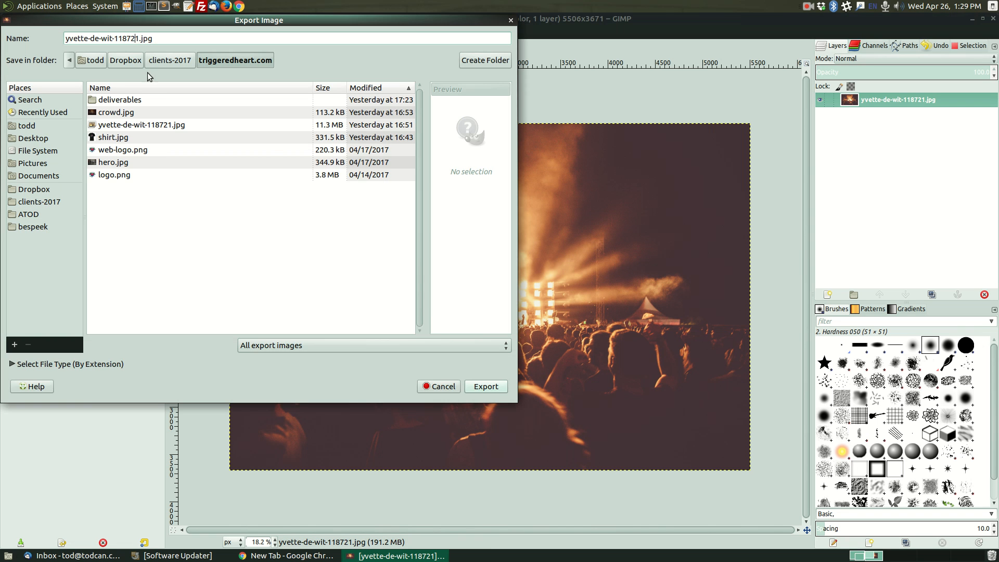
{"action": "type", "text": "vvvvv"}
{"action": "left_click", "coordinate": [484, 387]}
Preview the JPEG file size at quality 100 and 68, and cancel the export.
{"action": "left_click", "coordinate": [199, 173]}
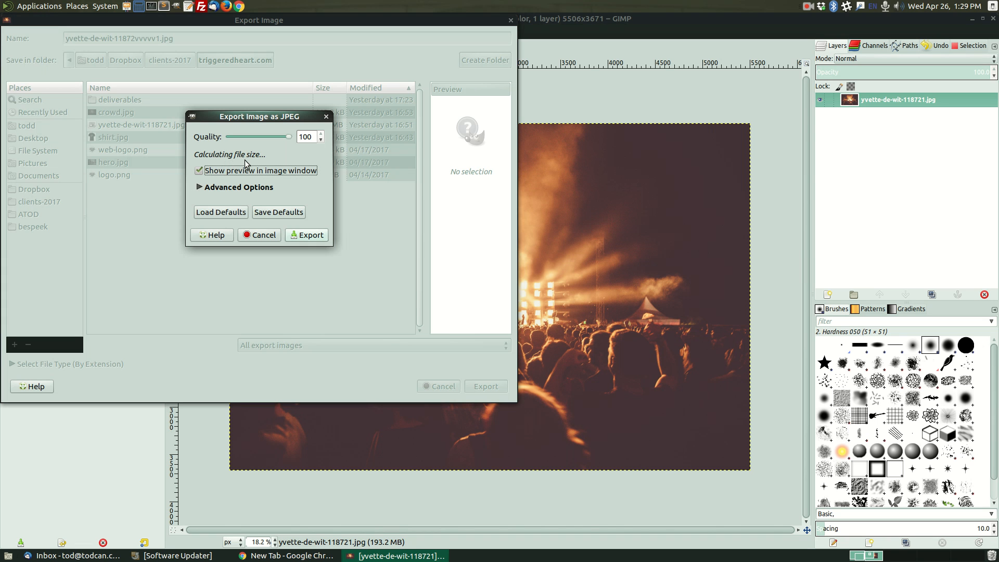
{"action": "left_click_drag", "start_coordinate": [289, 137], "coordinate": [269, 139]}
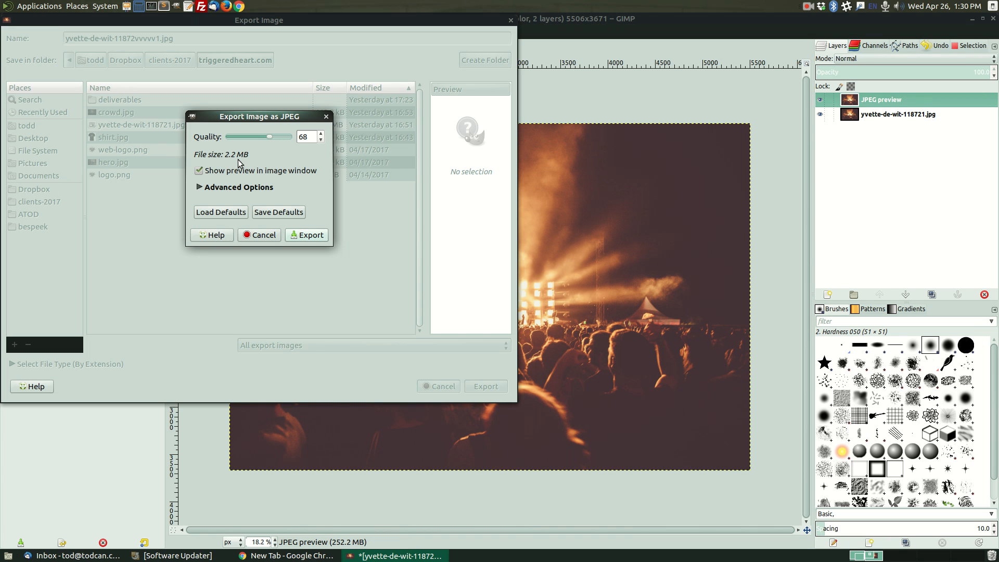
{"action": "left_click", "coordinate": [260, 237]}
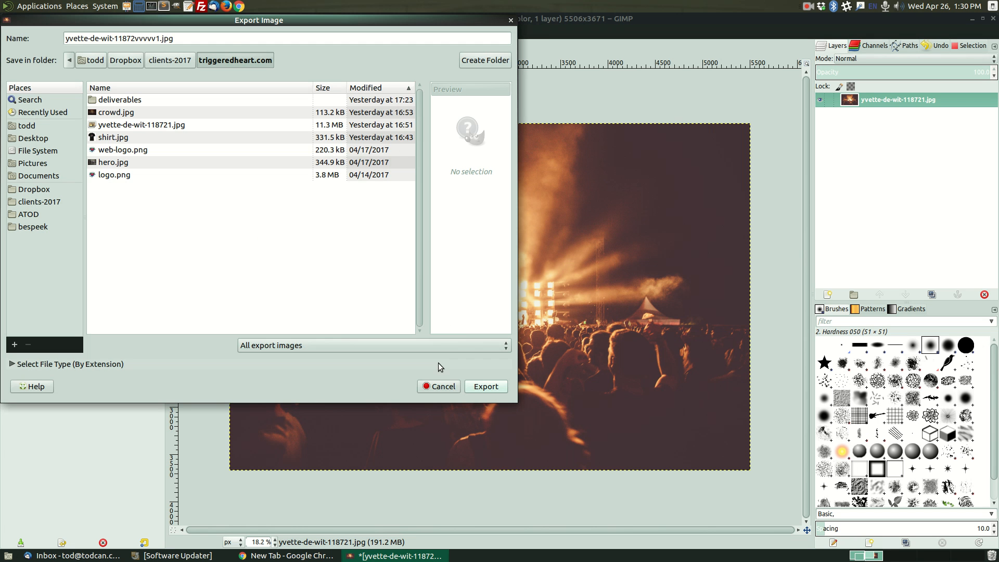
{"action": "left_click", "coordinate": [439, 386]}
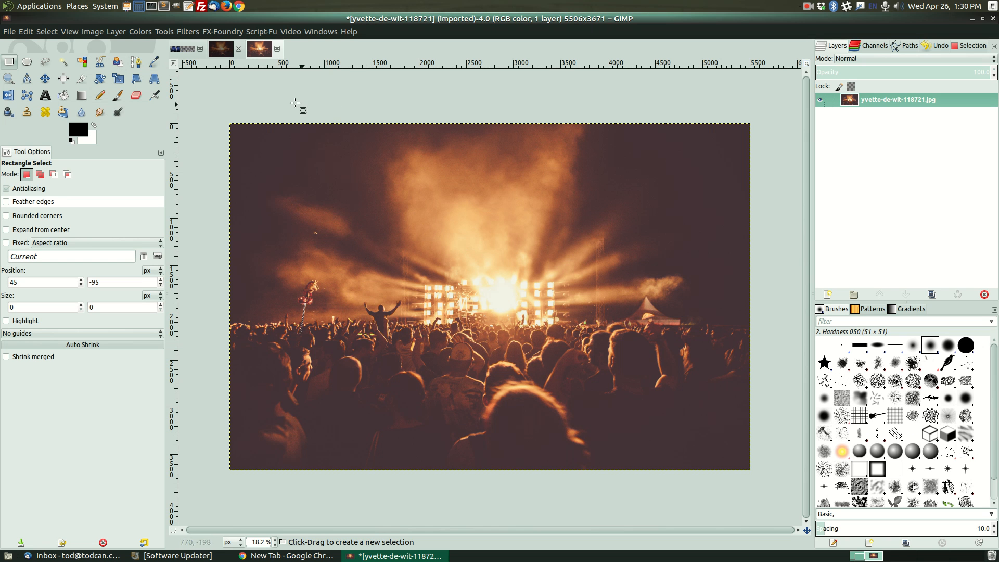
Scale the concert photo to 2000 × 1333 pixels, keeping the resolution at 72 pixels/in.
{"action": "left_click", "coordinate": [92, 32]}
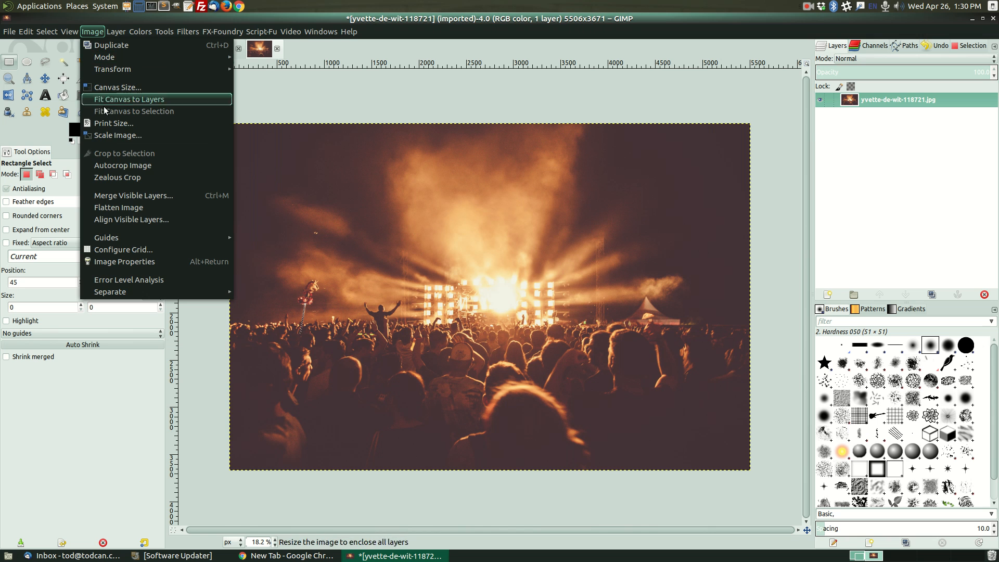
{"action": "left_click", "coordinate": [108, 136]}
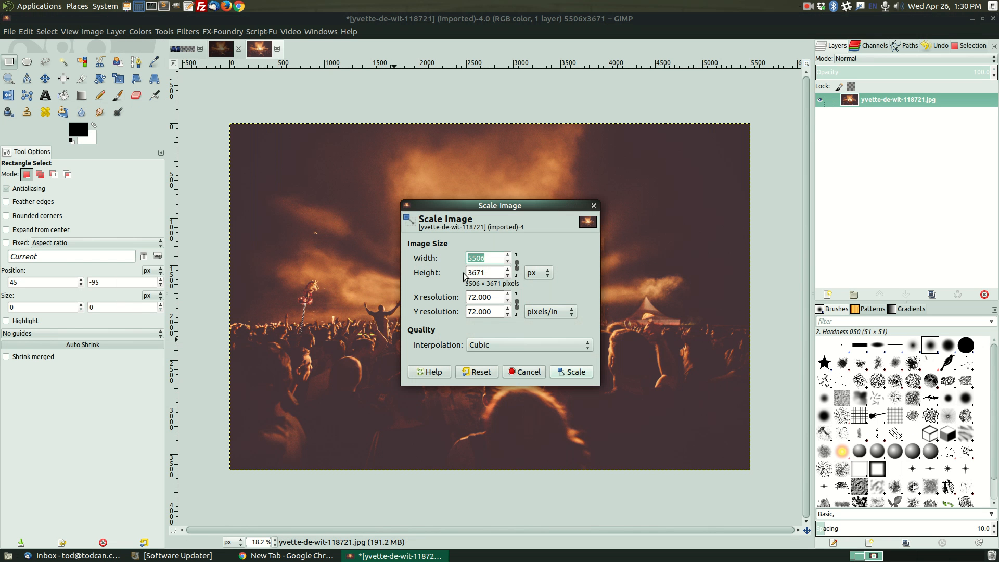
{"action": "type", "text": "200"}
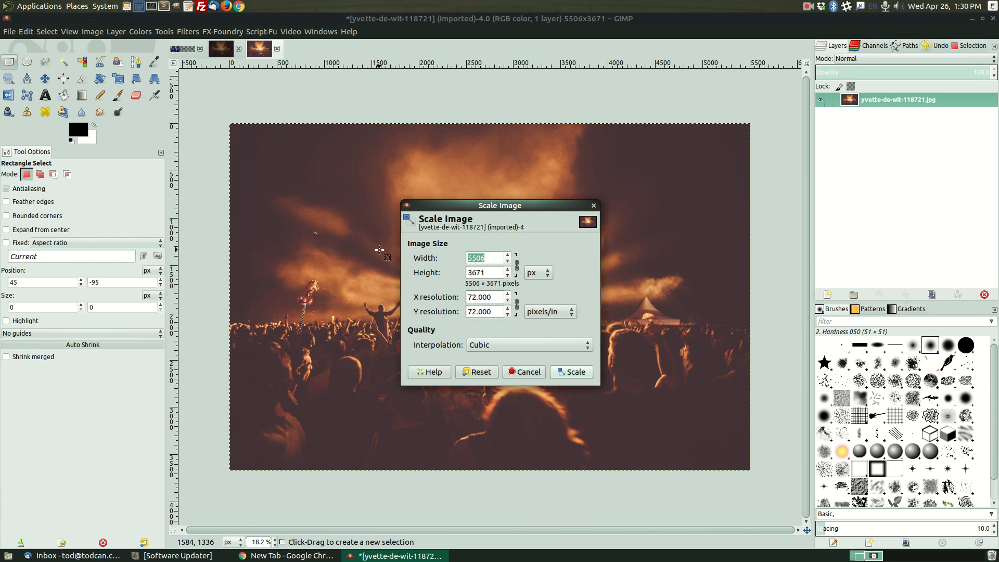
{"action": "type", "text": "0"}
{"action": "left_click", "coordinate": [488, 274]}
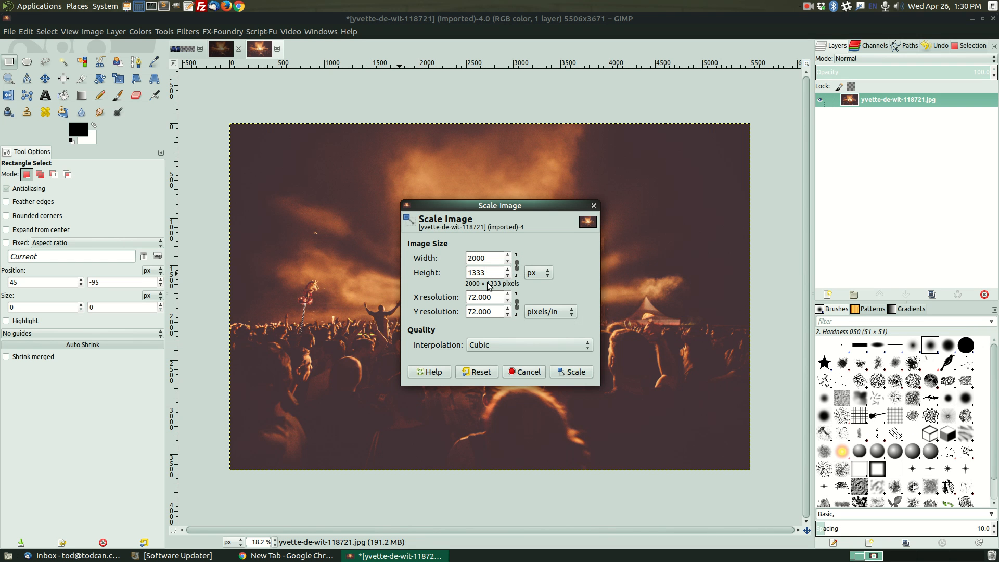
{"action": "left_click", "coordinate": [494, 297]}
{"action": "left_click_drag", "start_coordinate": [494, 297], "coordinate": [460, 299]}
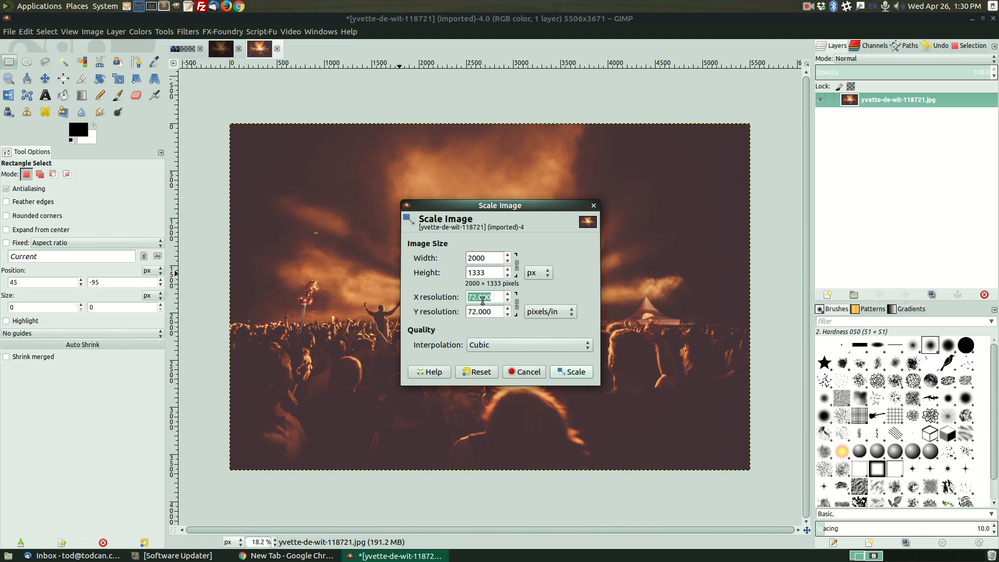
{"action": "left_click", "coordinate": [574, 371]}
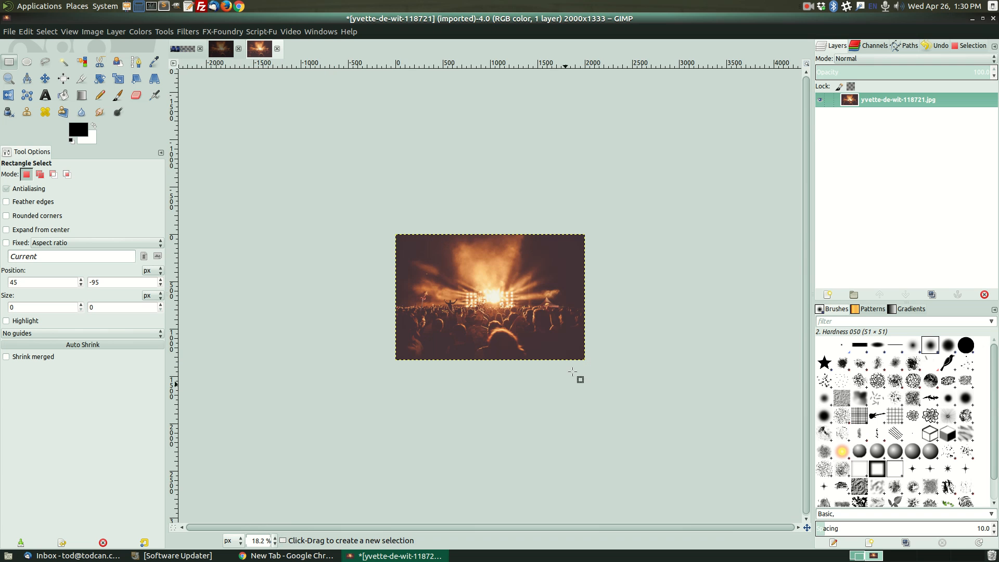
Start exporting the 2000-pixel-wide photo as a JPEG, inserting a run of v's before the final "21" in its file name.
{"action": "left_click", "coordinate": [274, 540]}
{"action": "left_click", "coordinate": [270, 471]}
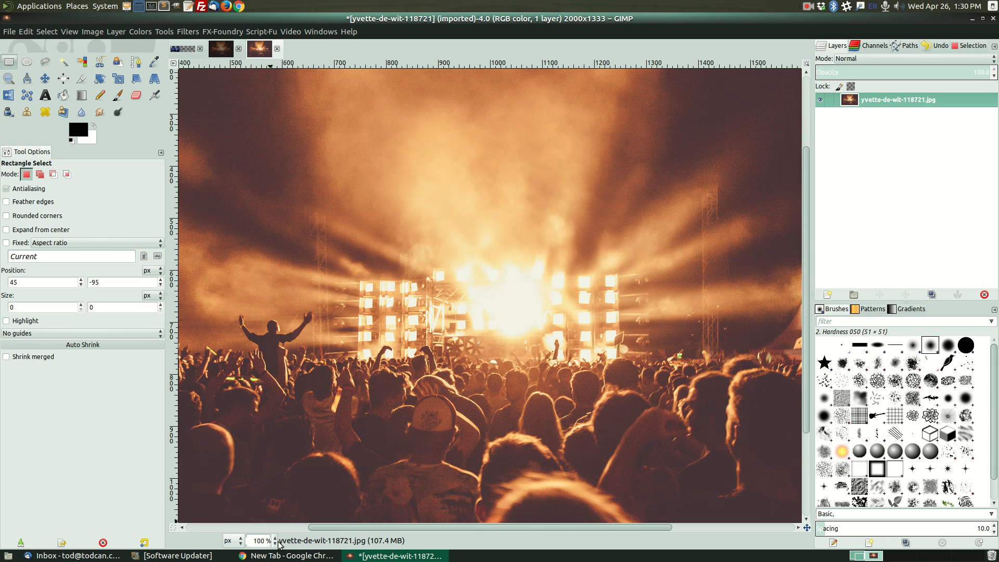
{"action": "left_click", "coordinate": [275, 541]}
{"action": "left_click", "coordinate": [270, 492]}
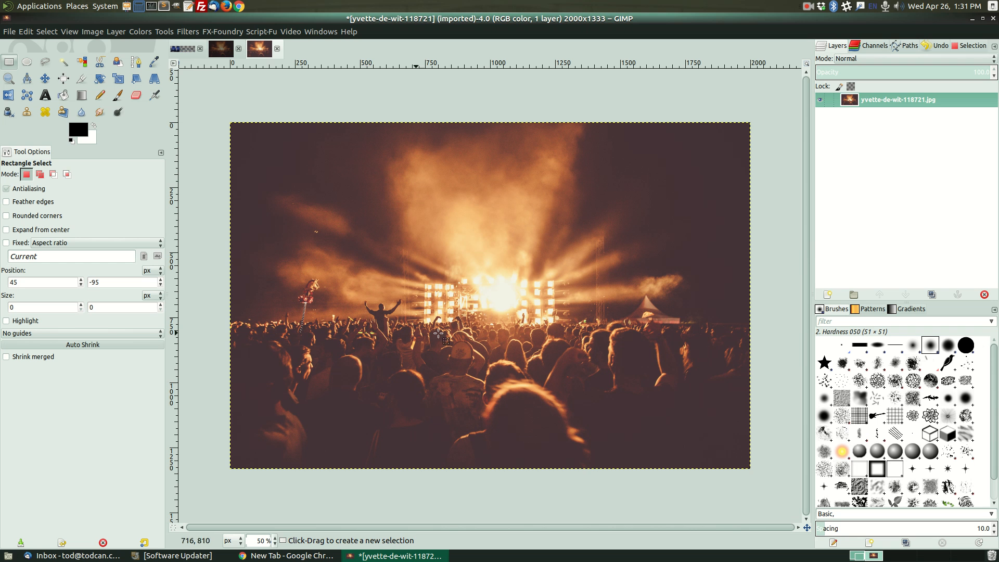
{"action": "left_click", "coordinate": [9, 32]}
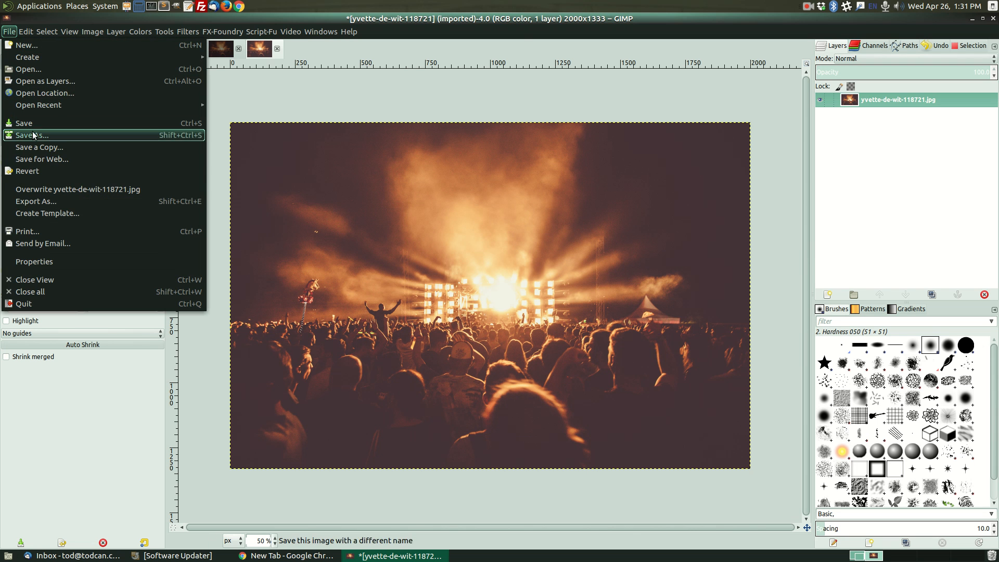
{"action": "left_click", "coordinate": [41, 201]}
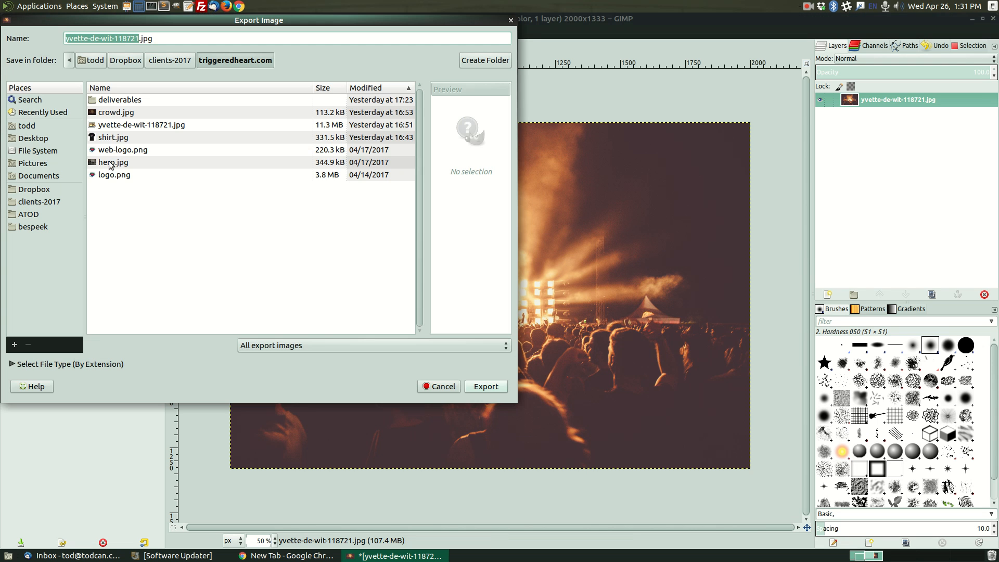
{"action": "left_click", "coordinate": [128, 39]}
{"action": "type", "text": "vvvvvvvvvvv"}
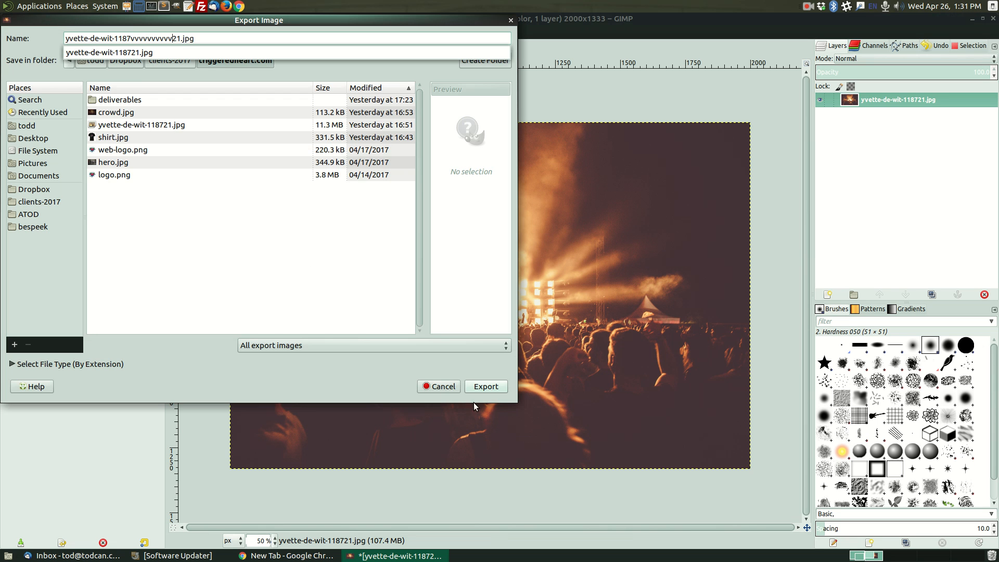
{"action": "left_click", "coordinate": [501, 392]}
{"action": "left_click", "coordinate": [500, 391]}
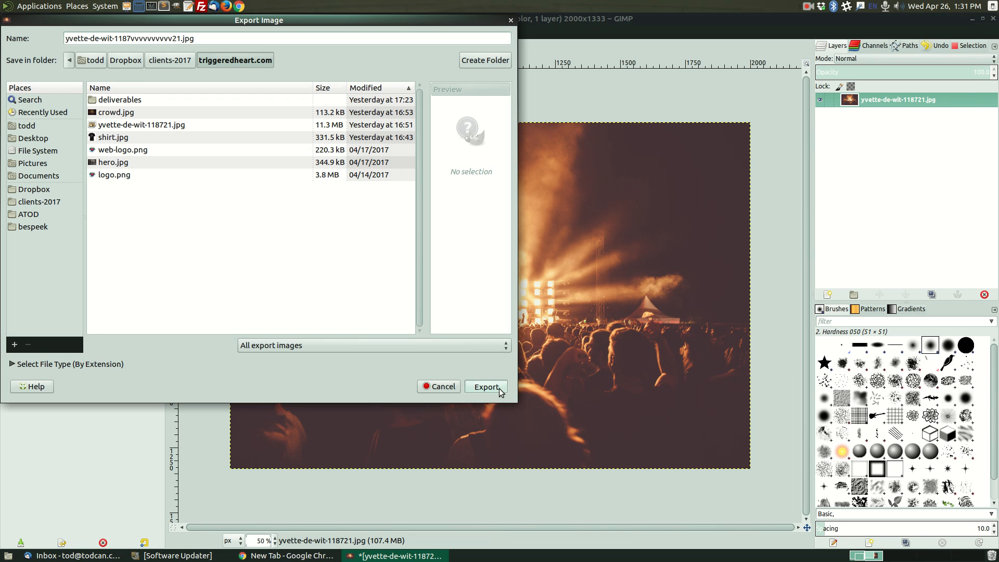
Preview the JPEG file size at quality 100 and 76, compare it with the original file's size, and cancel the export.
{"action": "left_click", "coordinate": [201, 171]}
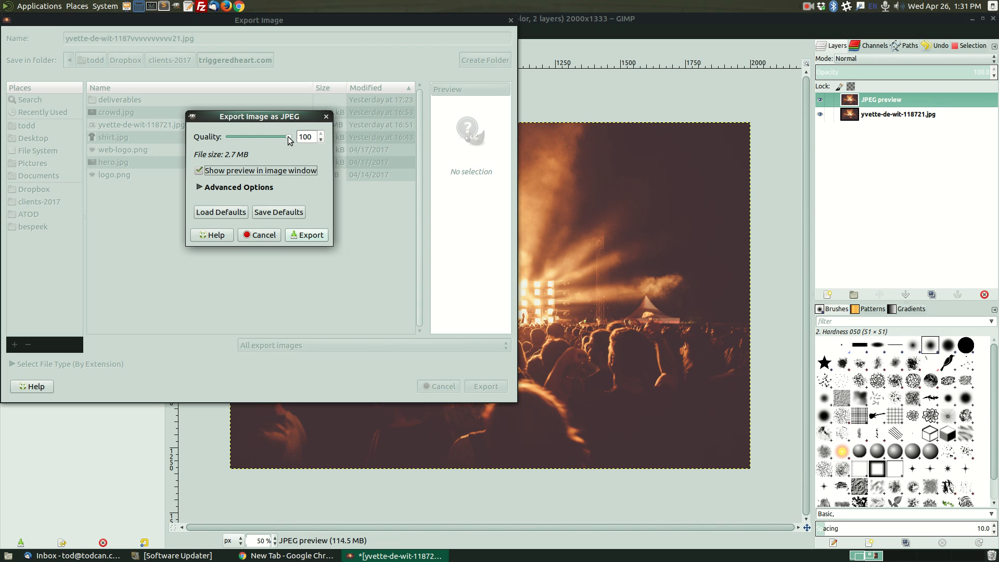
{"action": "left_click_drag", "start_coordinate": [289, 139], "coordinate": [275, 141]}
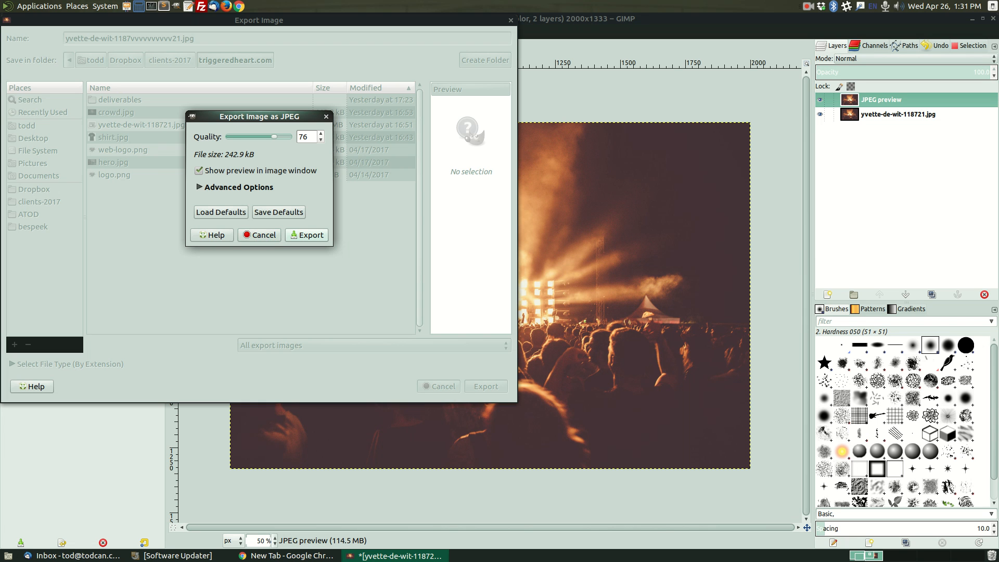
{"action": "left_click_drag", "start_coordinate": [0, 150], "coordinate": [539, 137]}
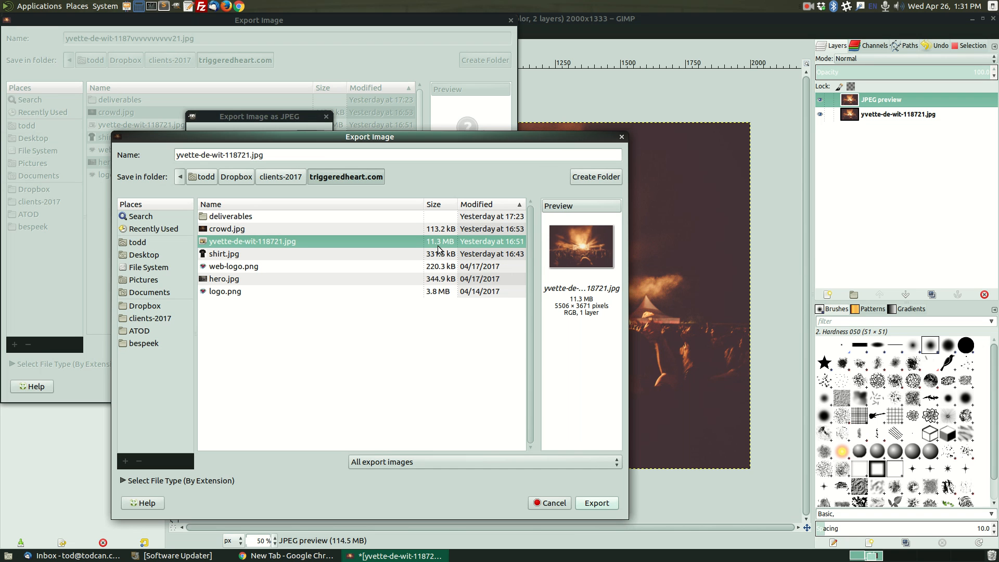
{"action": "left_click_drag", "start_coordinate": [485, 140], "coordinate": [0, 138]}
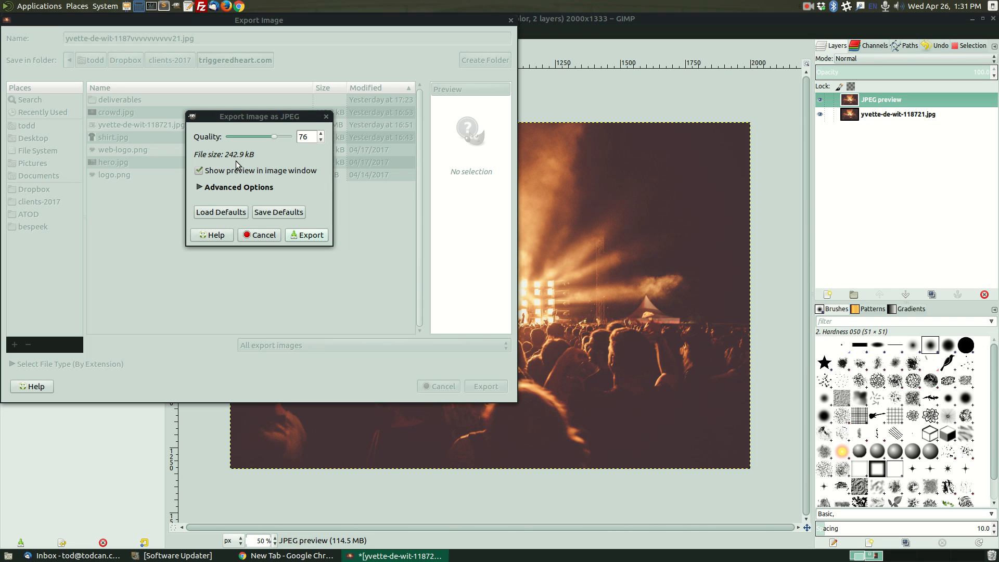
{"action": "left_click", "coordinate": [262, 236]}
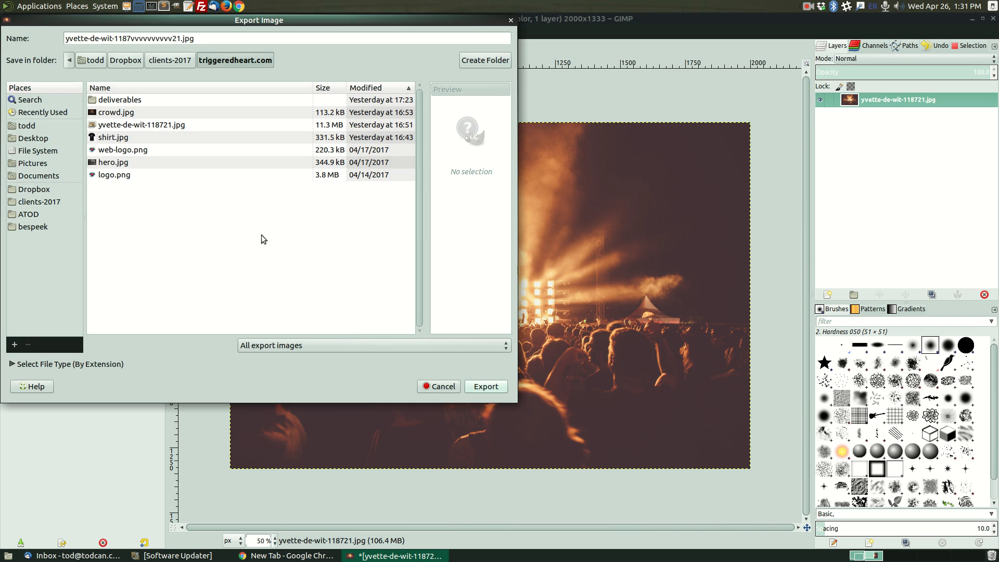
{"action": "left_click", "coordinate": [511, 20]}
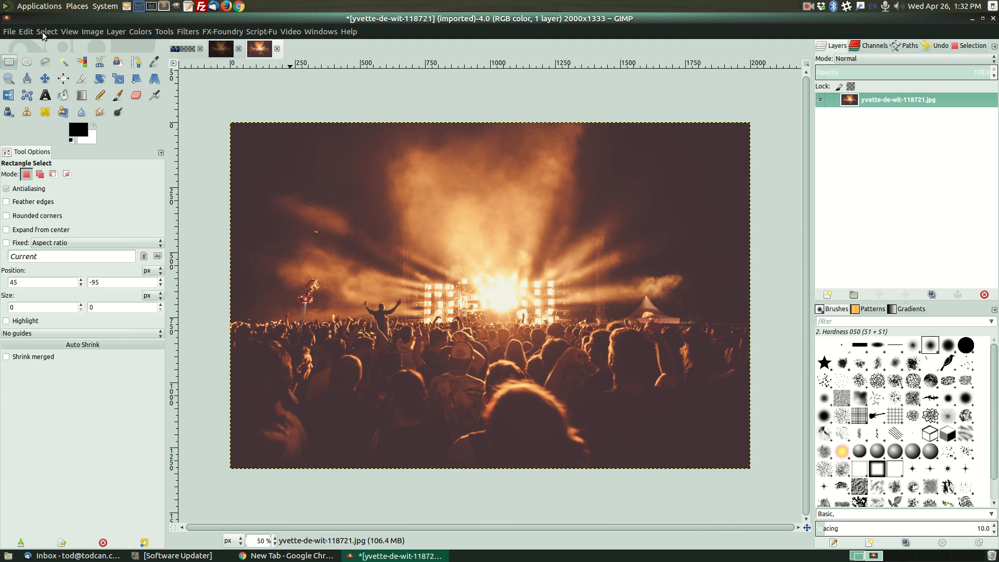
Scale the concert photo down to 800 × 533 pixels and inspect it at 100% zoom.
{"action": "left_click", "coordinate": [92, 32]}
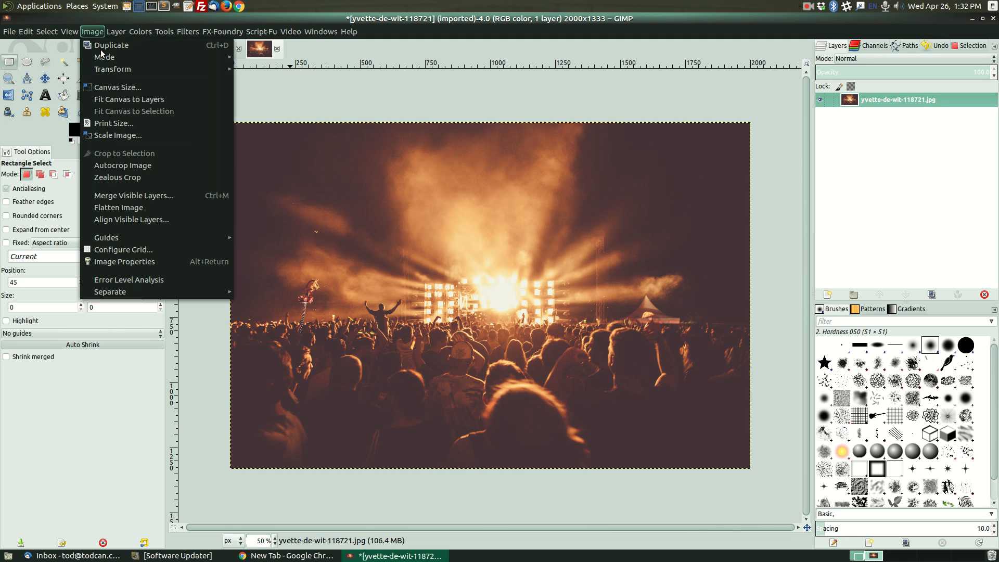
{"action": "left_click", "coordinate": [126, 136]}
{"action": "type", "text": "80"}
{"action": "key", "text": "Tab"}
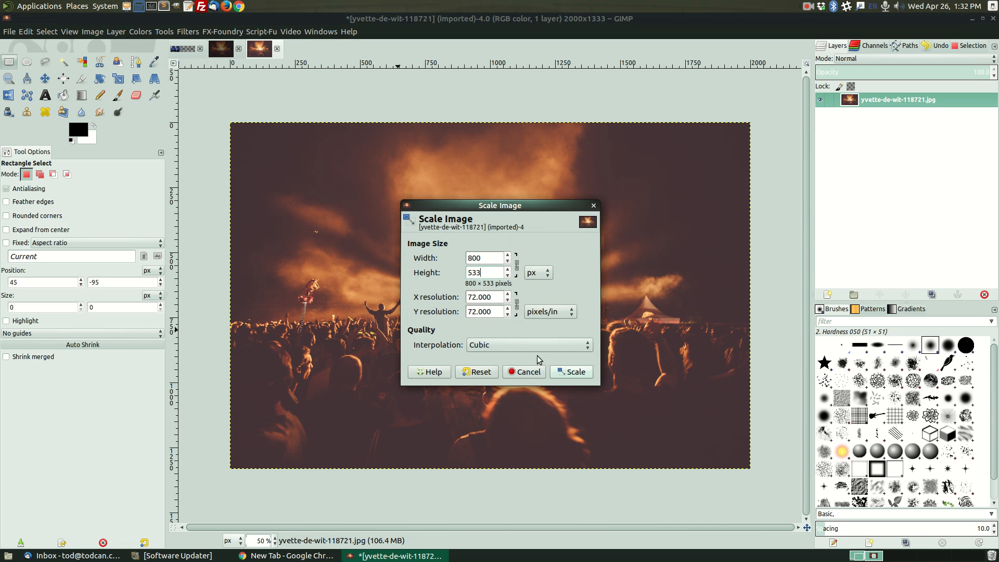
{"action": "left_click", "coordinate": [559, 372]}
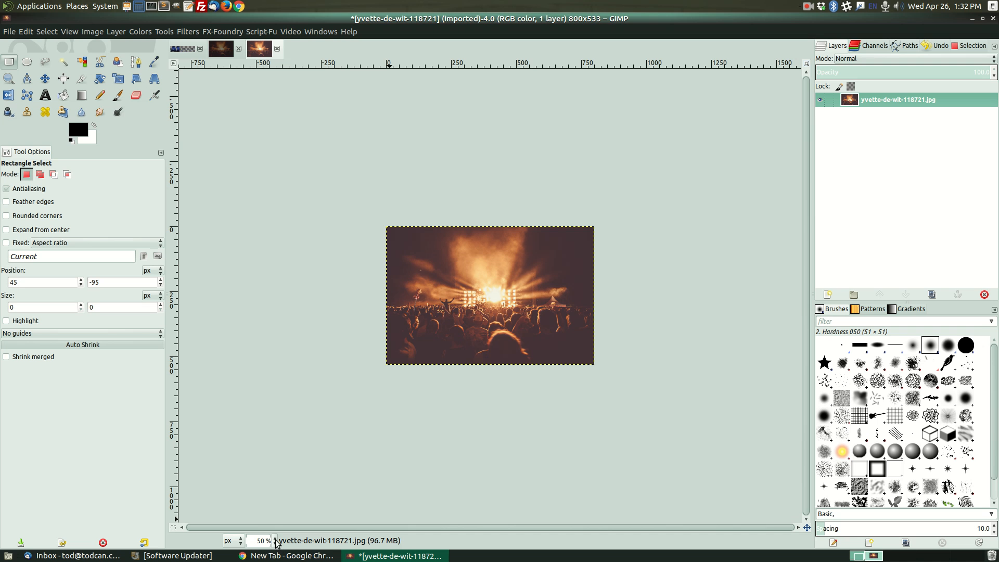
{"action": "left_click", "coordinate": [276, 544]}
{"action": "left_click", "coordinate": [261, 471]}
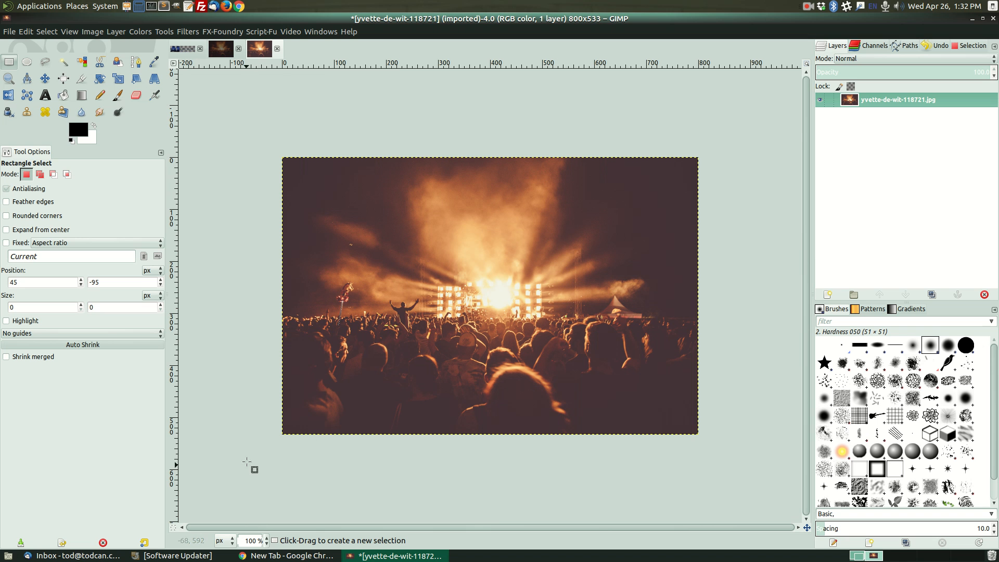
{"action": "right_click", "coordinate": [403, 365]}
{"action": "left_click", "coordinate": [241, 347]}
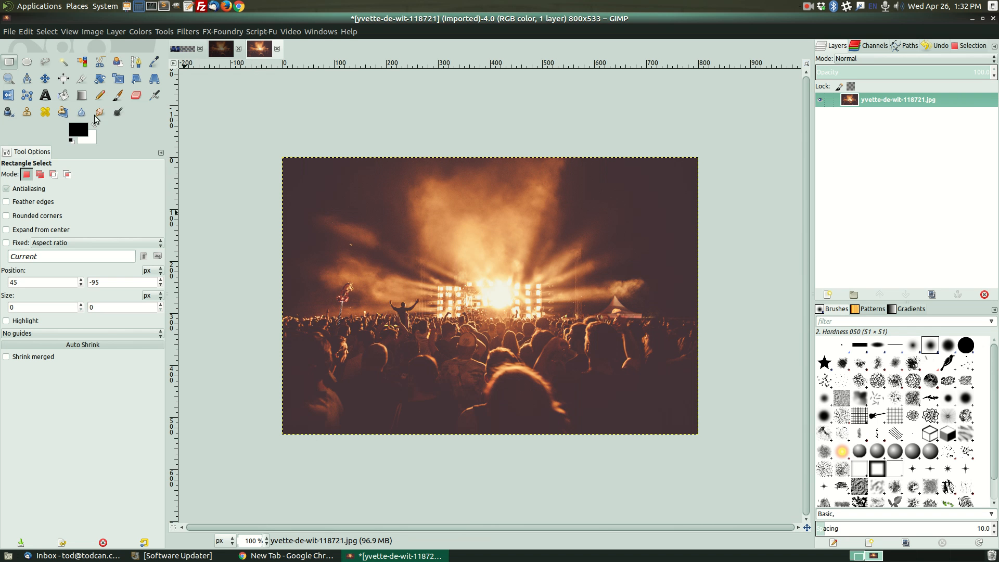
Start exporting the 800-pixel-wide photo as a JPEG, inserting "ccccc" before the final "21" in its file name.
{"action": "left_click", "coordinate": [10, 31]}
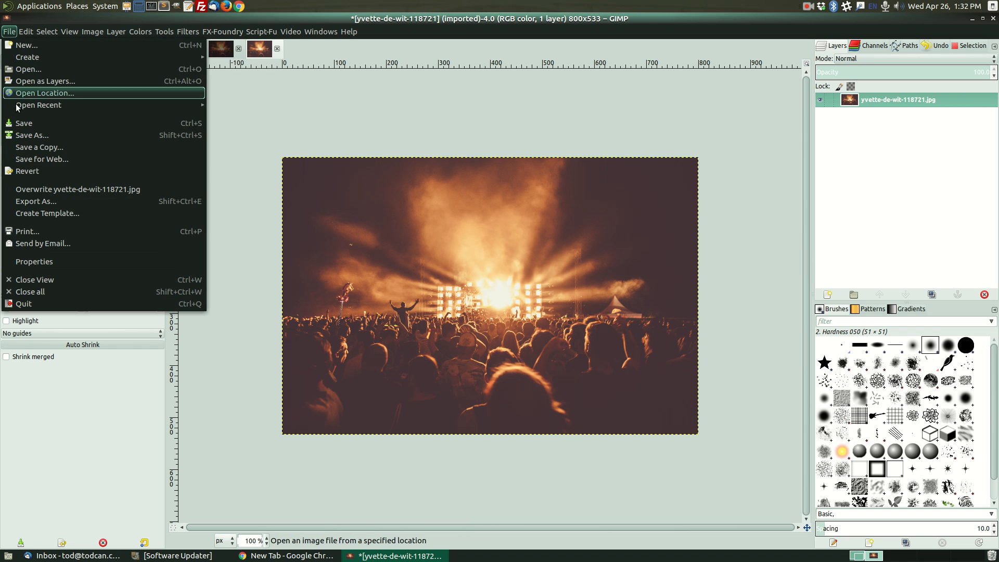
{"action": "left_click", "coordinate": [38, 201]}
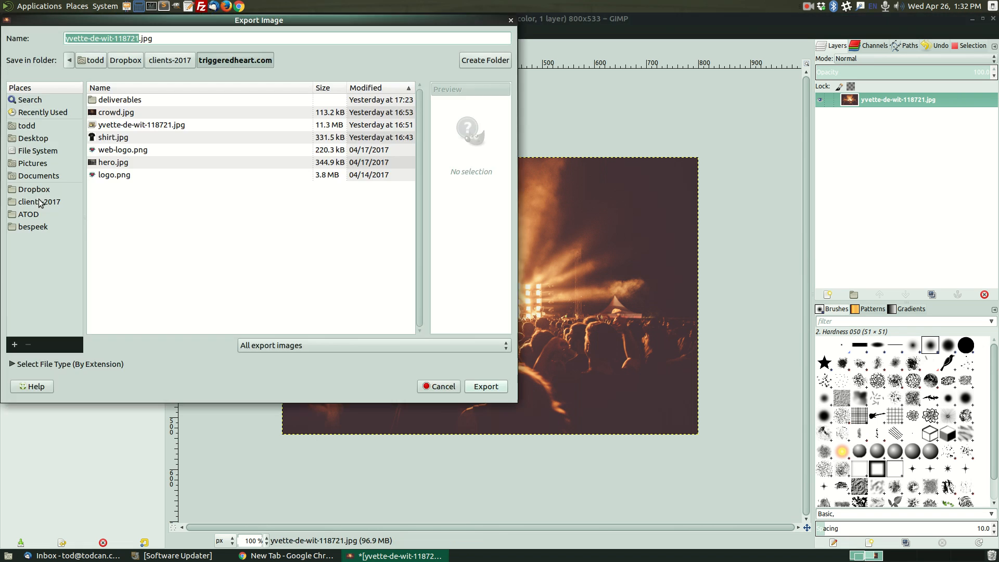
{"action": "left_click", "coordinate": [486, 386]}
{"action": "left_click", "coordinate": [303, 262]}
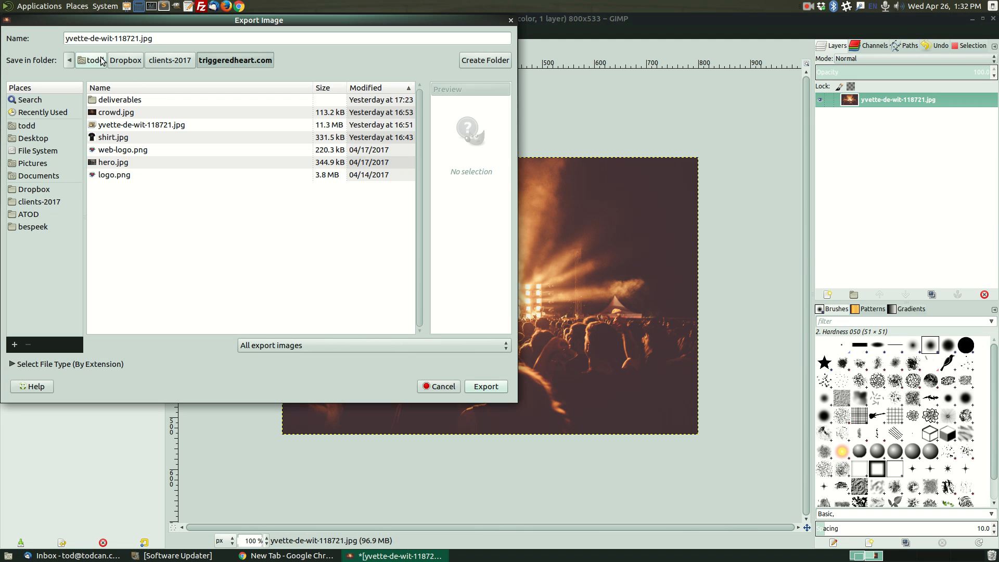
{"action": "type", "text": "ccccc"}
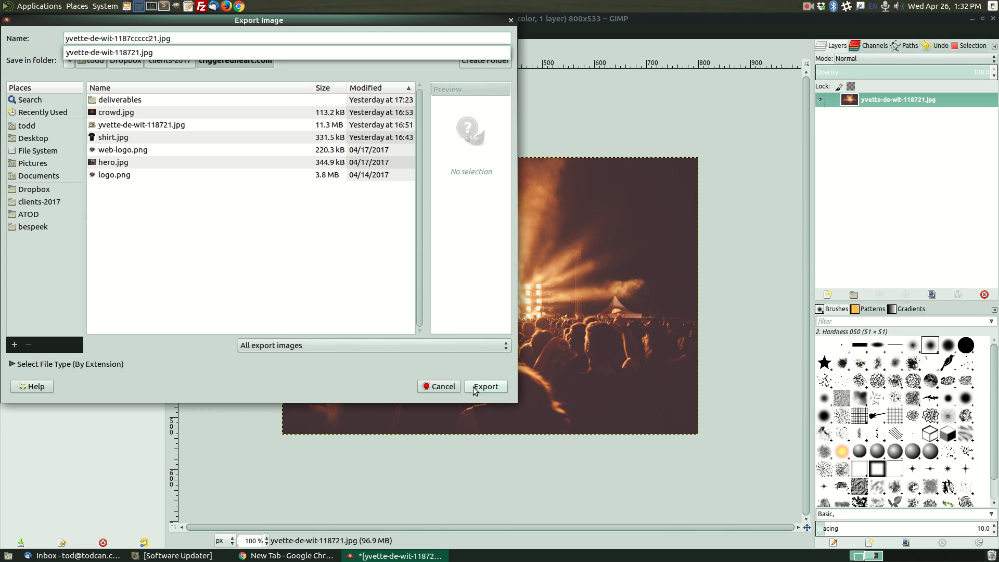
{"action": "left_click", "coordinate": [482, 386]}
{"action": "left_click", "coordinate": [484, 386]}
Preview the JPEG file size at quality 70 and cancel the export.
{"action": "left_click", "coordinate": [197, 170]}
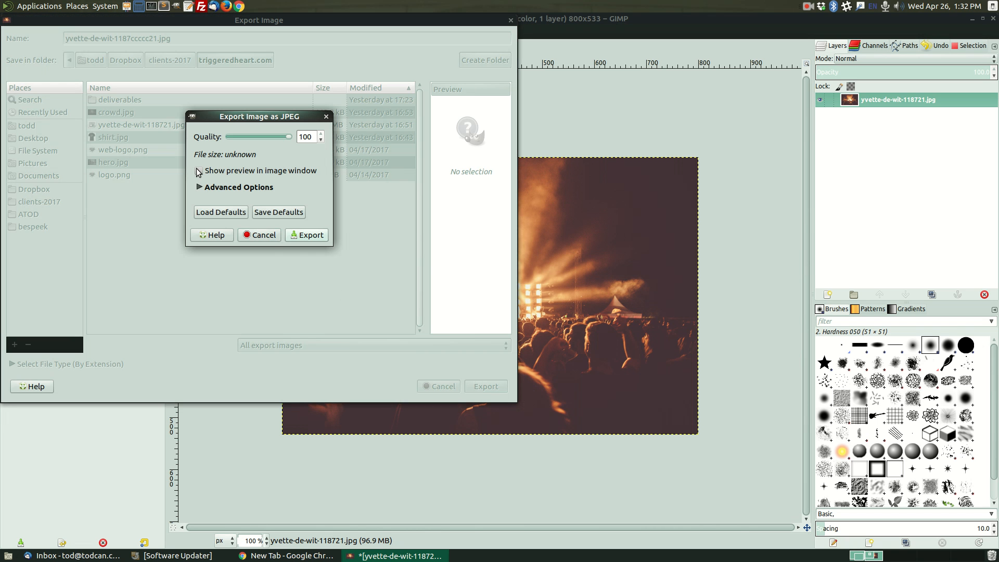
{"action": "left_click_drag", "start_coordinate": [290, 141], "coordinate": [270, 144]}
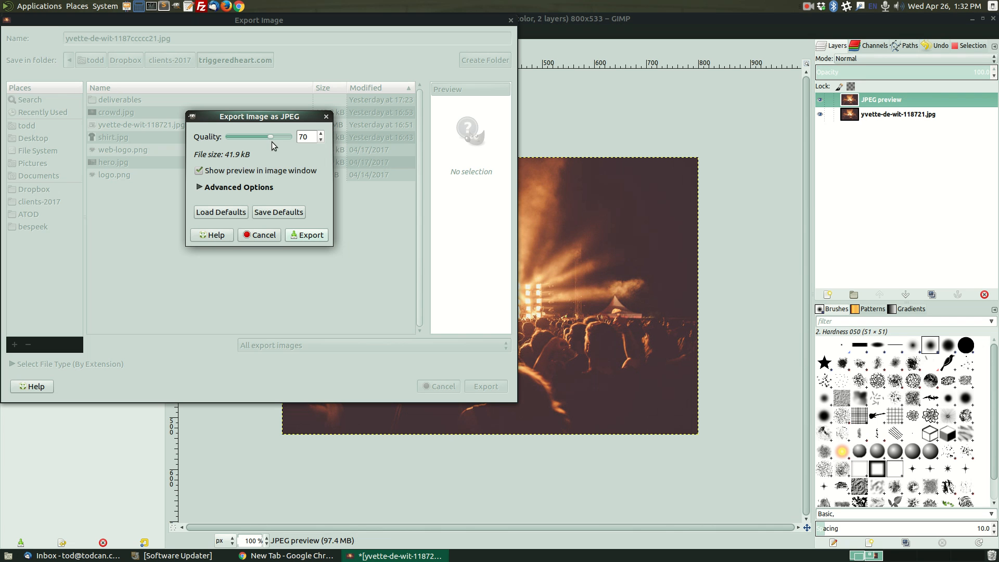
{"action": "left_click", "coordinate": [326, 116]}
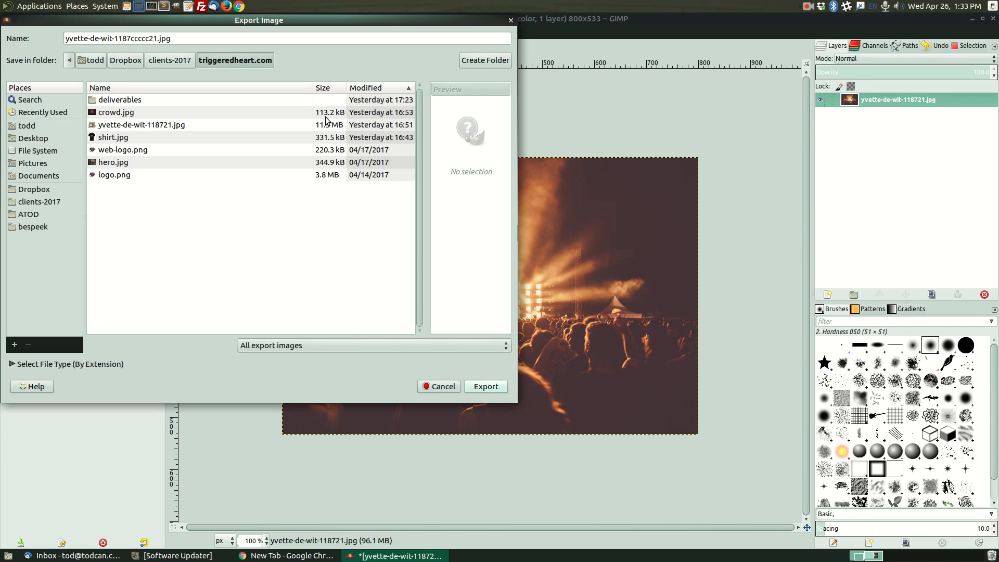
{"action": "left_click", "coordinate": [436, 386]}
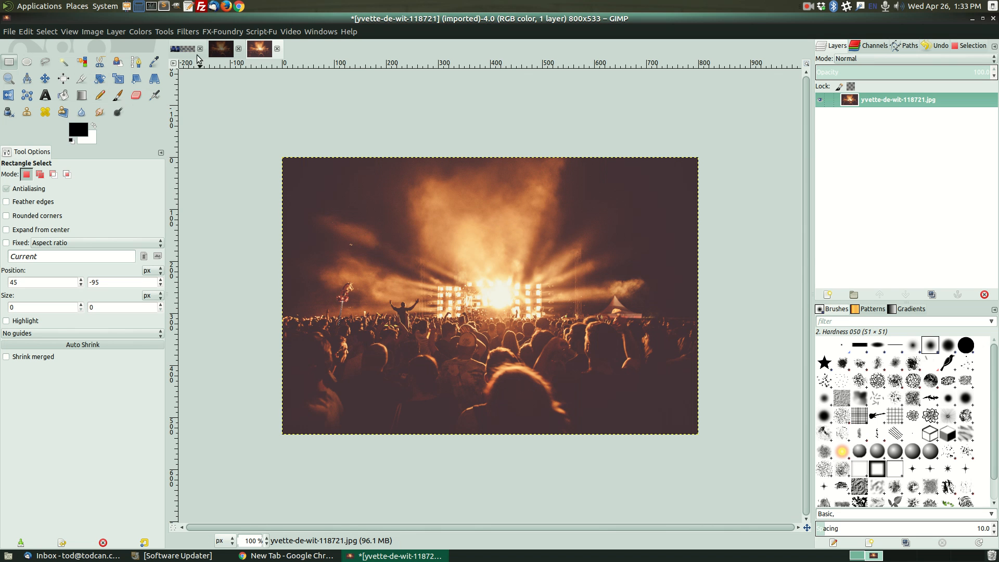
Apply the Obama Hope artistic filter to the concert photo.
{"action": "left_click", "coordinate": [189, 32]}
{"action": "mouse_move", "coordinate": [229, 123]}
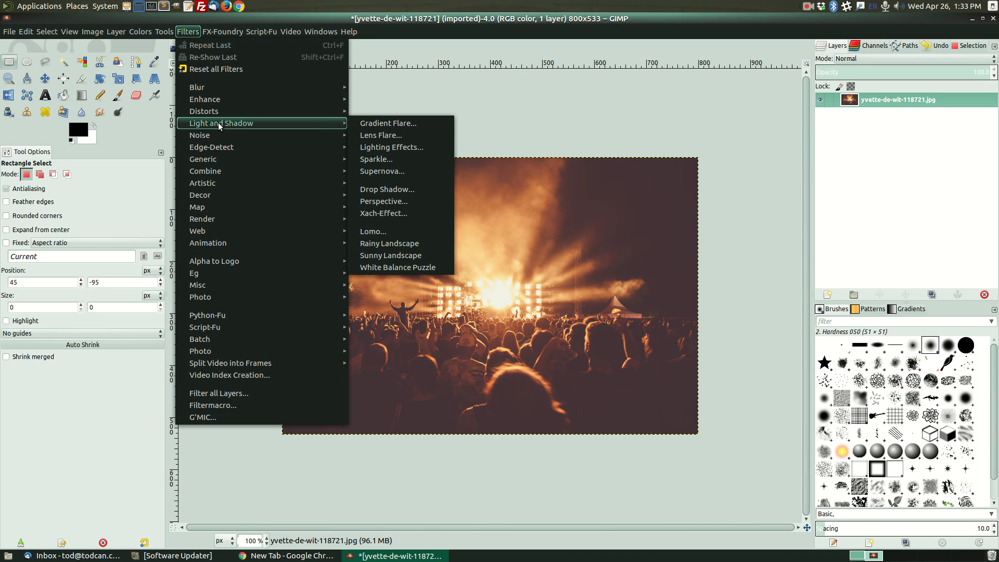
{"action": "mouse_move", "coordinate": [233, 185]}
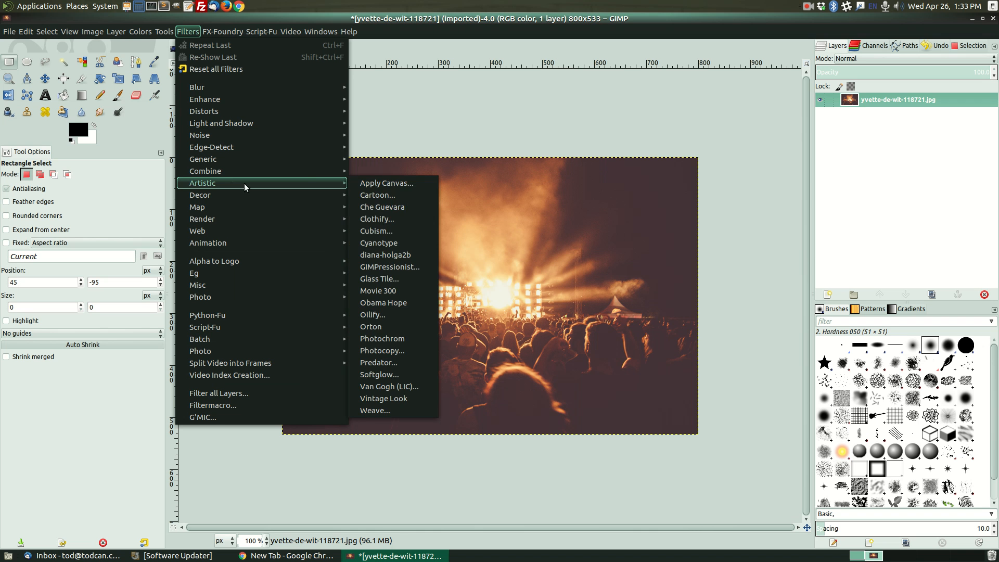
{"action": "left_click", "coordinate": [393, 303]}
{"action": "left_click", "coordinate": [566, 387]}
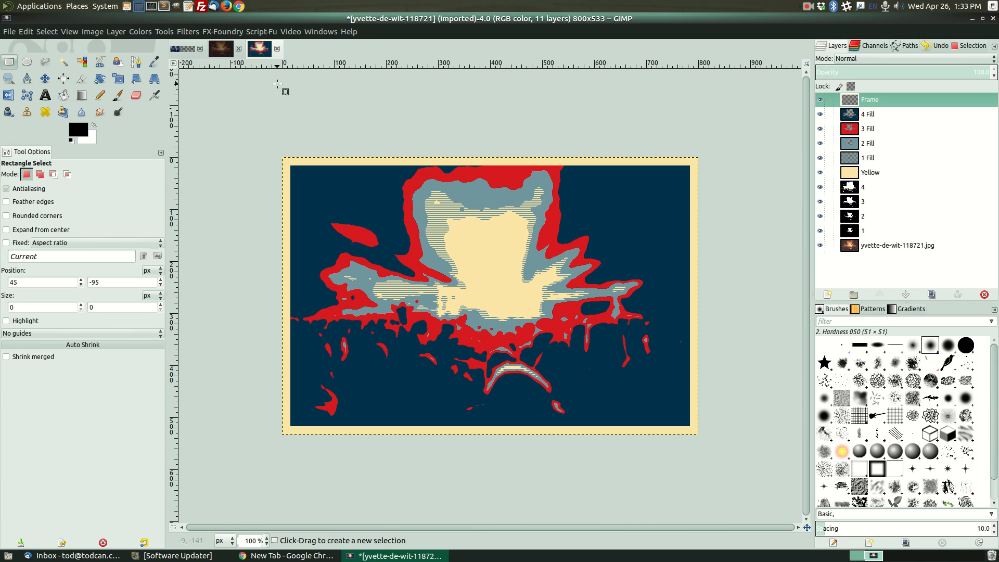
Hide the layers 4 Fill, 2 Fill, Yellow, 4, 3, 2 and 1 in the filtered image.
{"action": "left_click", "coordinate": [819, 114]}
{"action": "left_click", "coordinate": [820, 143]}
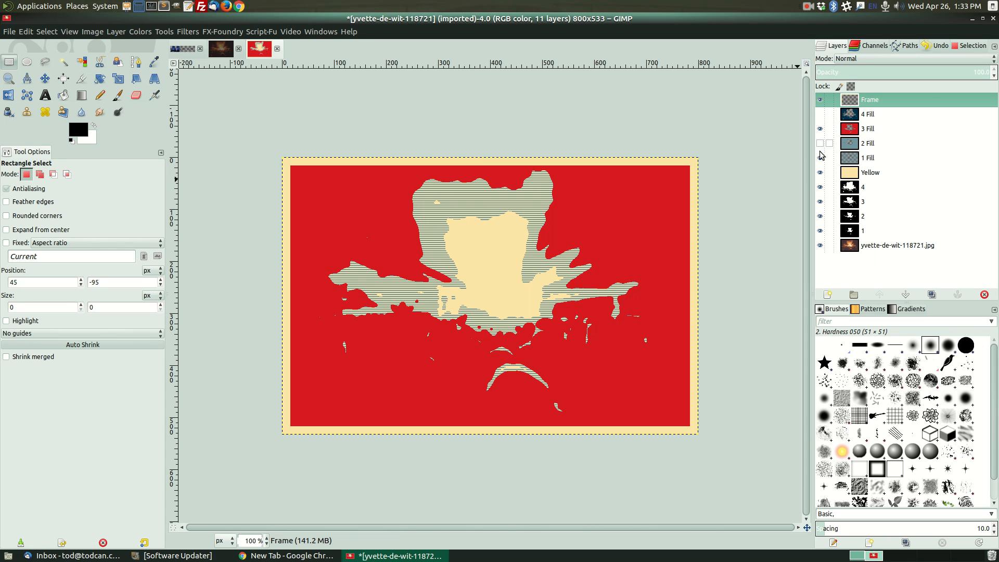
{"action": "left_click", "coordinate": [820, 187]}
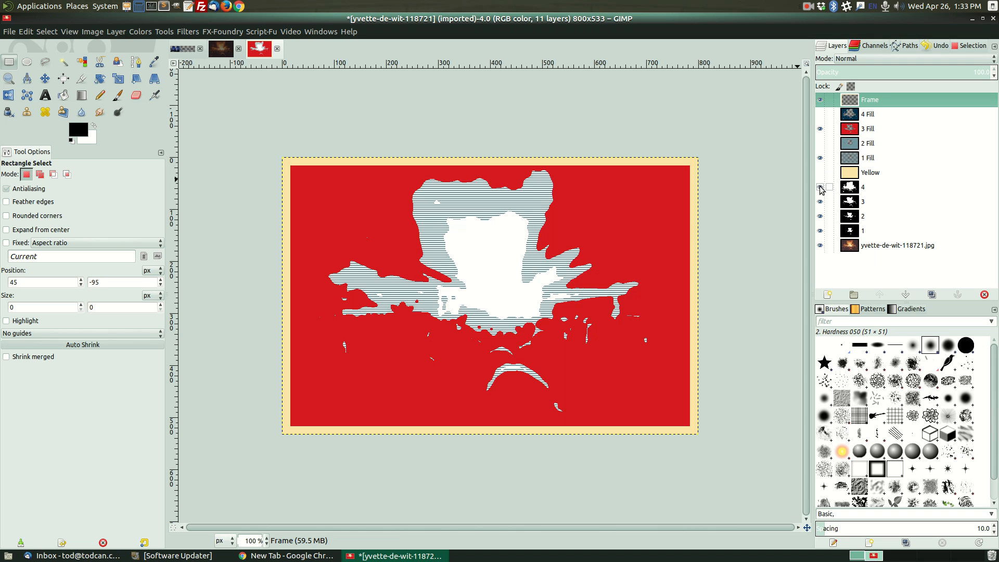
{"action": "left_click", "coordinate": [820, 186]}
{"action": "left_click", "coordinate": [820, 202]}
{"action": "left_click", "coordinate": [820, 216]}
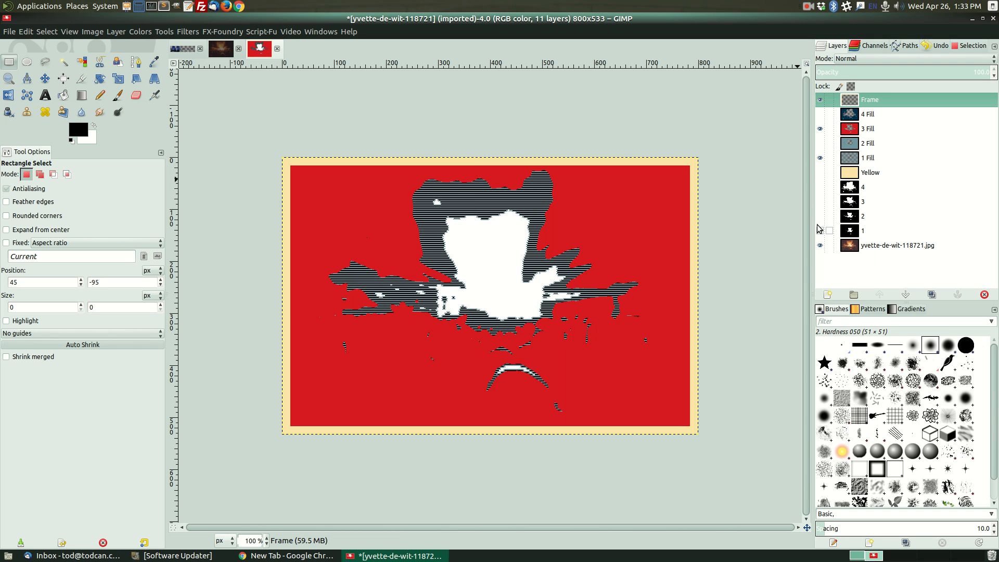
{"action": "left_click", "coordinate": [820, 231]}
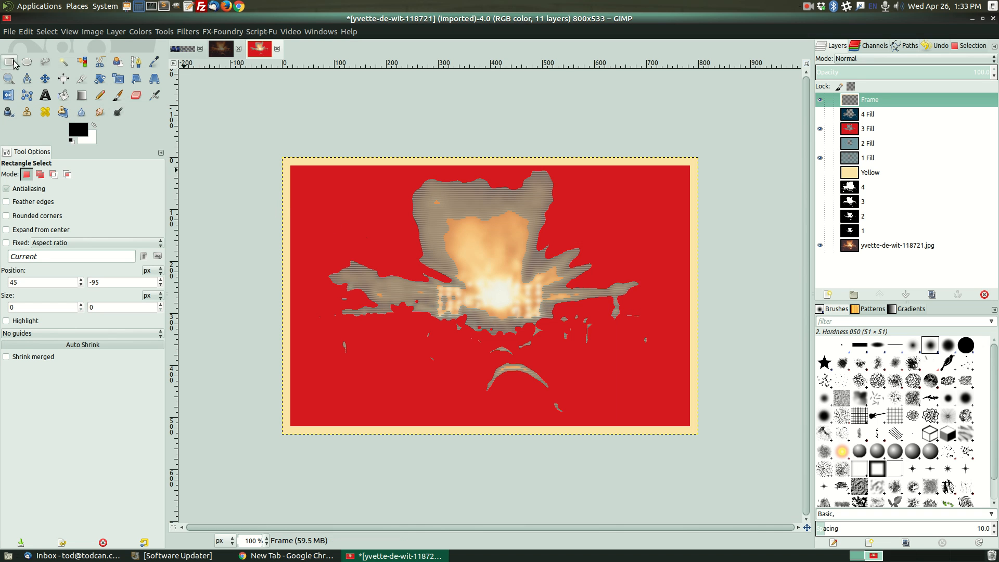
Bring up the save dialog for the layered image in XCF format and close it without saving.
{"action": "left_click", "coordinate": [10, 35]}
{"action": "left_click", "coordinate": [27, 134]}
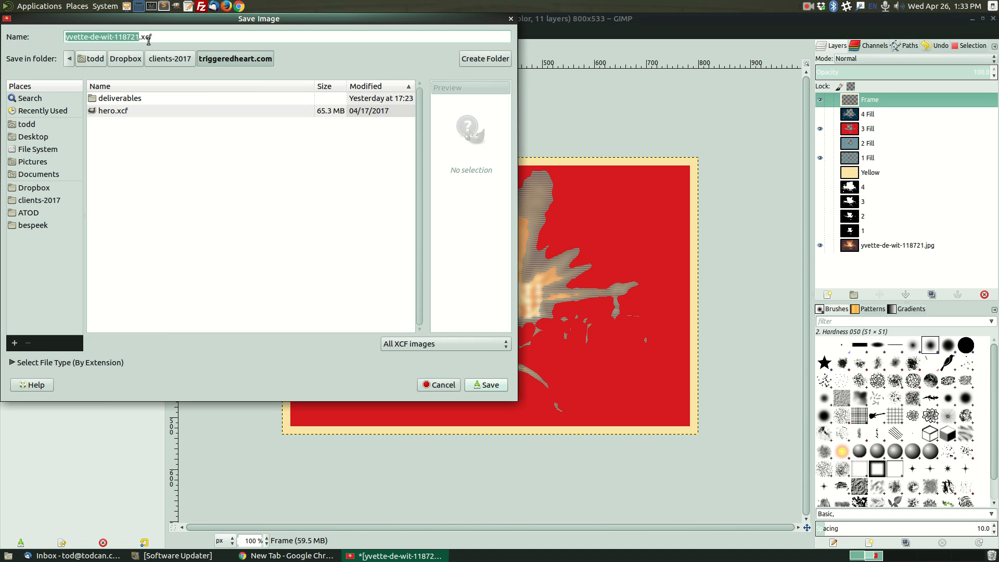
{"action": "left_click_drag", "start_coordinate": [227, 19], "coordinate": [331, 60]}
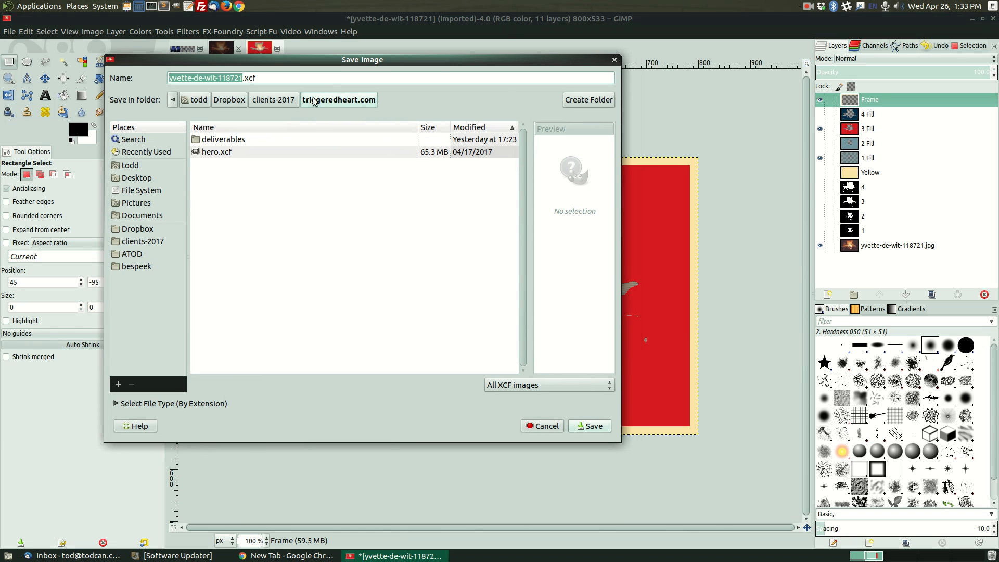
{"action": "left_click", "coordinate": [615, 59]}
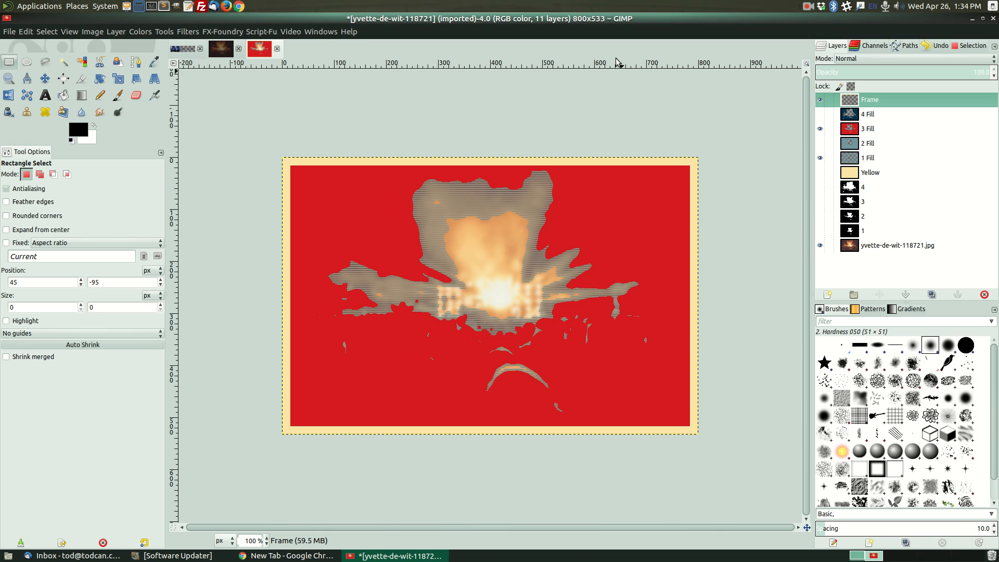
Make the 2 Fill and 4 Fill layers visible again.
{"action": "left_click", "coordinate": [819, 143]}
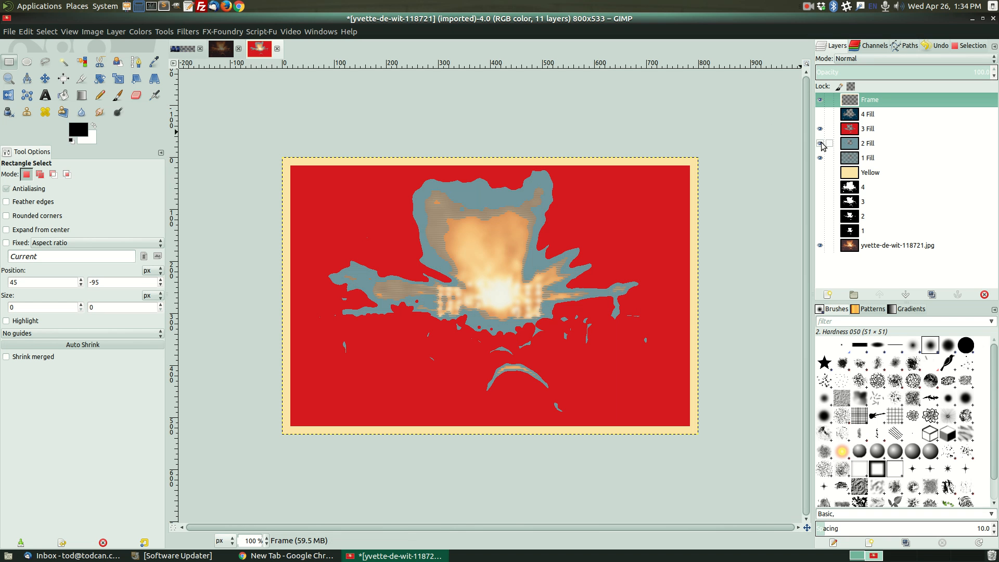
{"action": "left_click", "coordinate": [820, 114]}
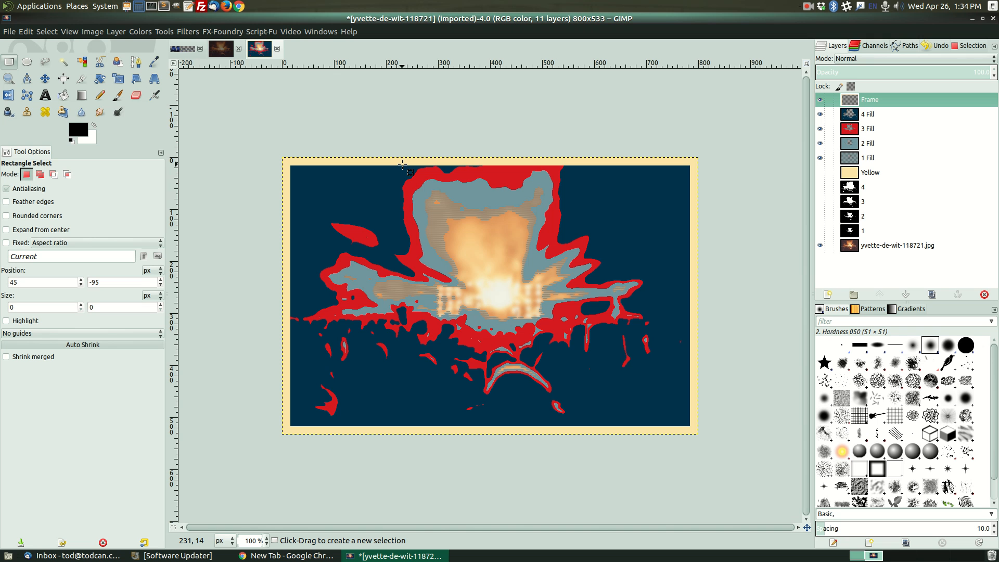
View the open crowd.jpg image and switch to the A1 Affiliates logo image.
{"action": "left_click", "coordinate": [220, 49]}
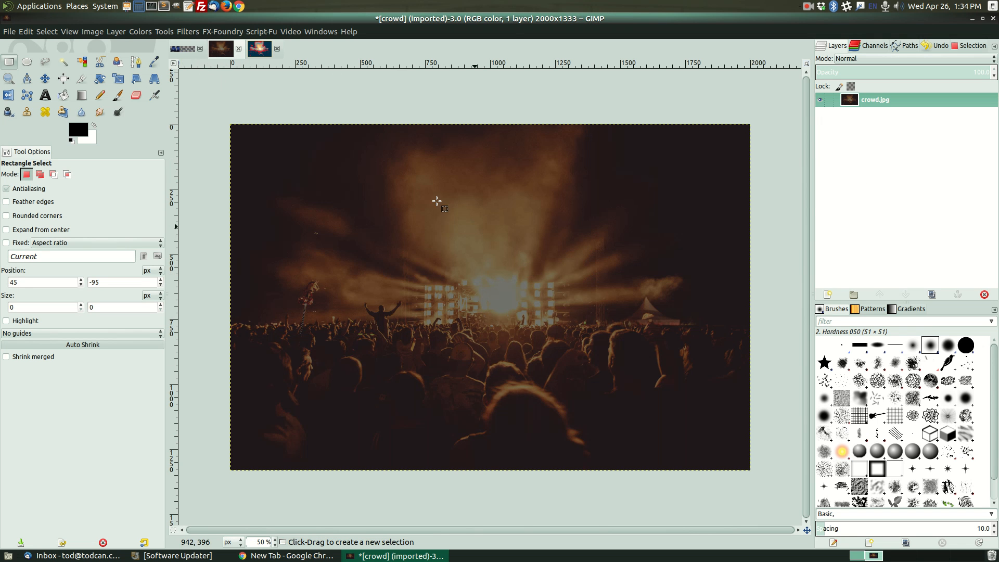
{"action": "left_click", "coordinate": [188, 50]}
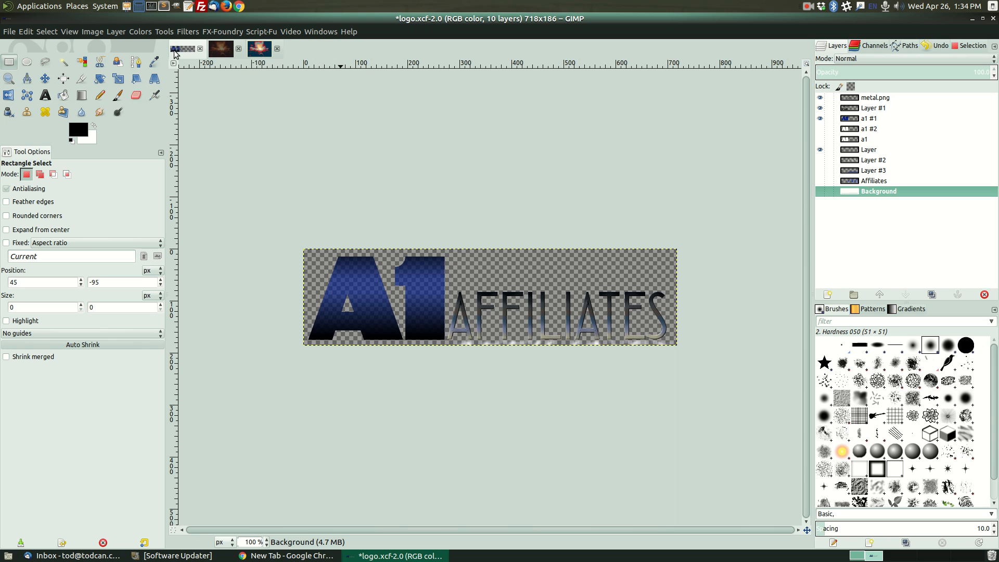
{"action": "left_click", "coordinate": [808, 7]}
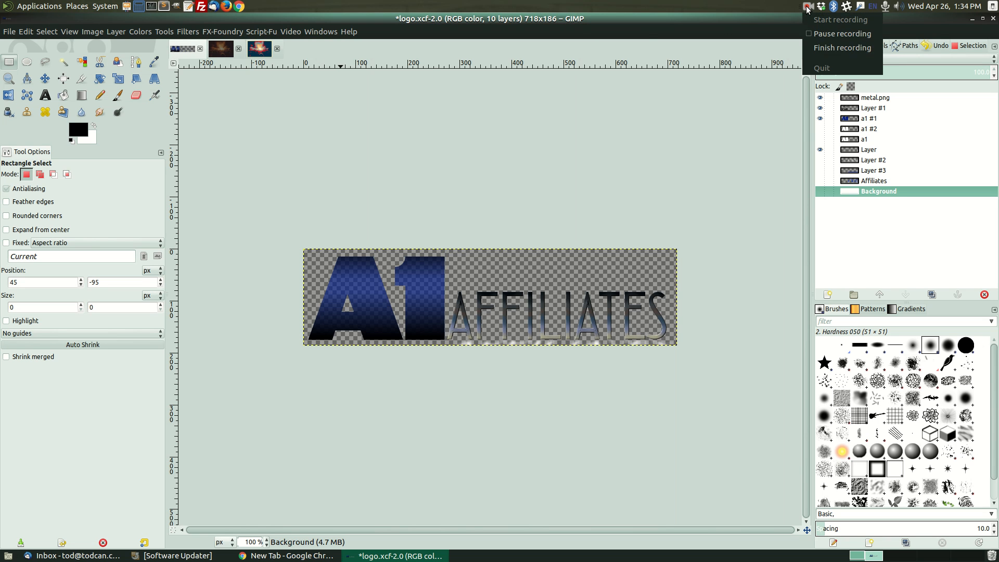